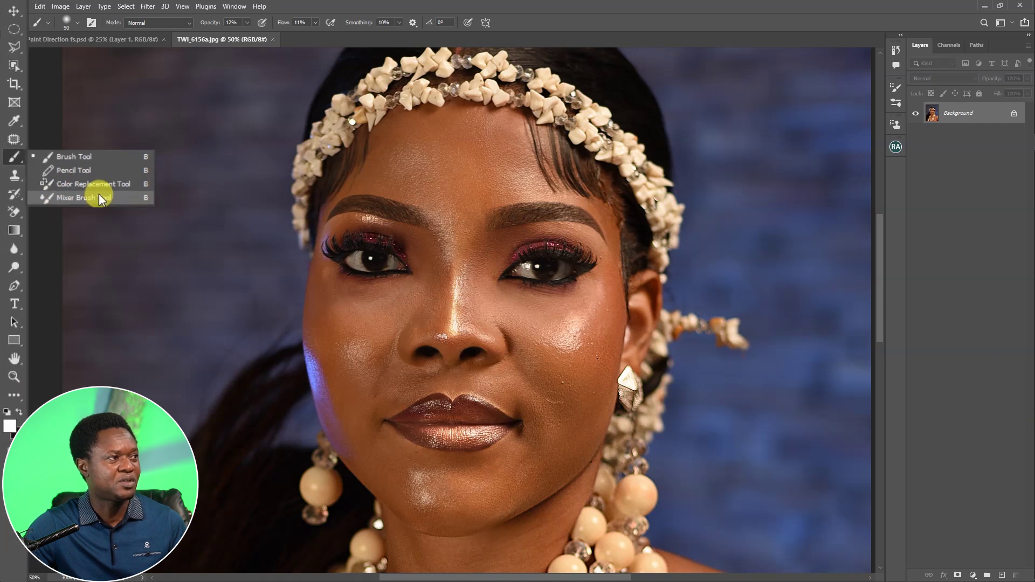
# - Switch to the Mixer Brush and clean the loaded color from the brush
pyautogui.click(150, 195)
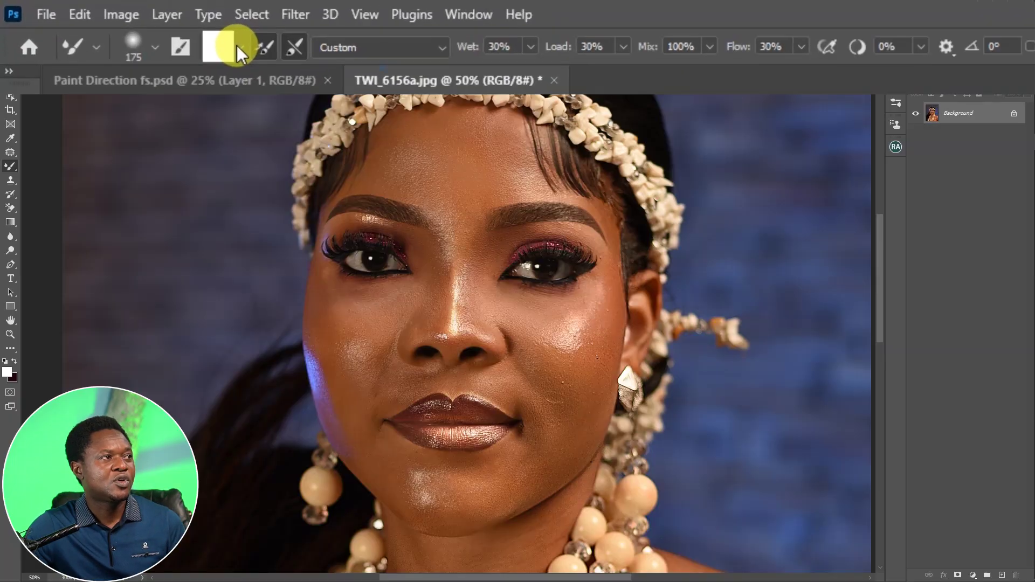
pyautogui.click(241, 47)
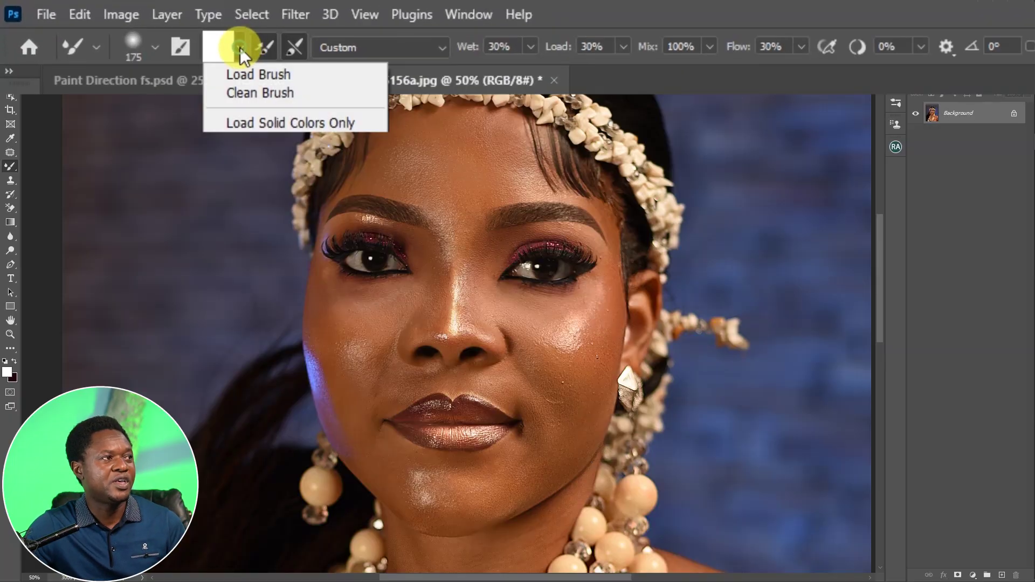
pyautogui.click(250, 94)
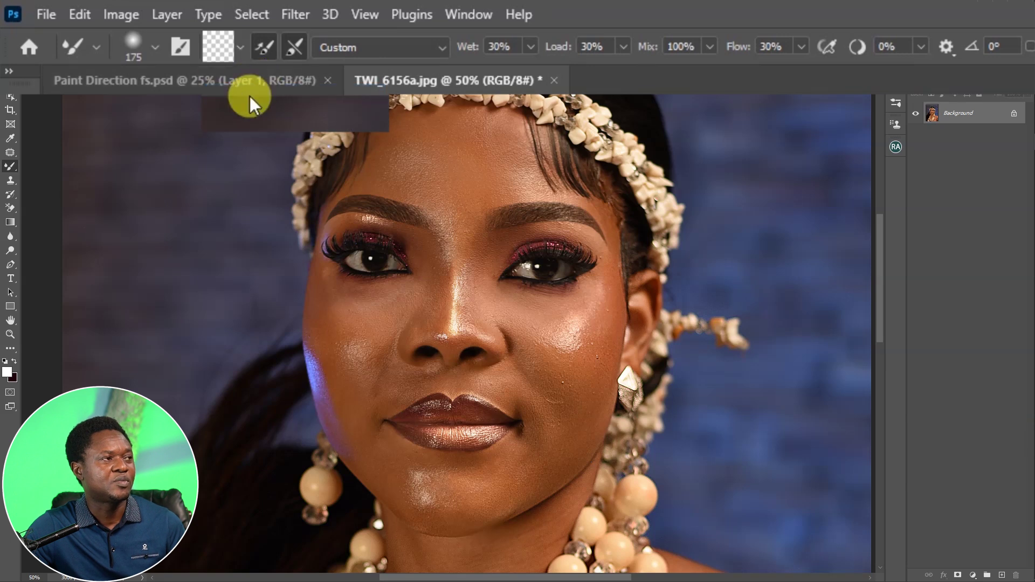
# - Disable loading the brush after each stroke, and toggle cleaning after each stroke off and back on
pyautogui.click(264, 36)
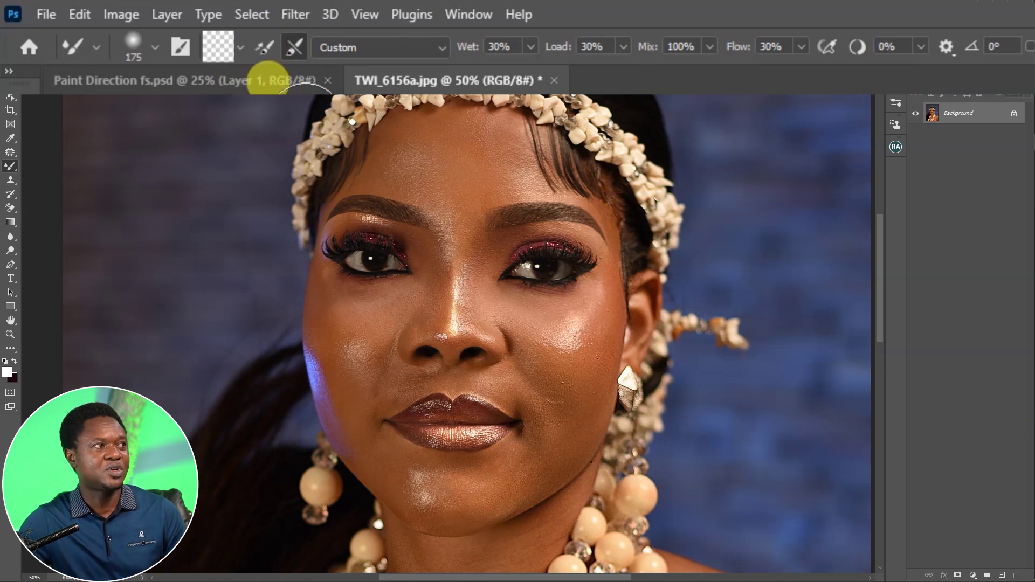
pyautogui.click(296, 47)
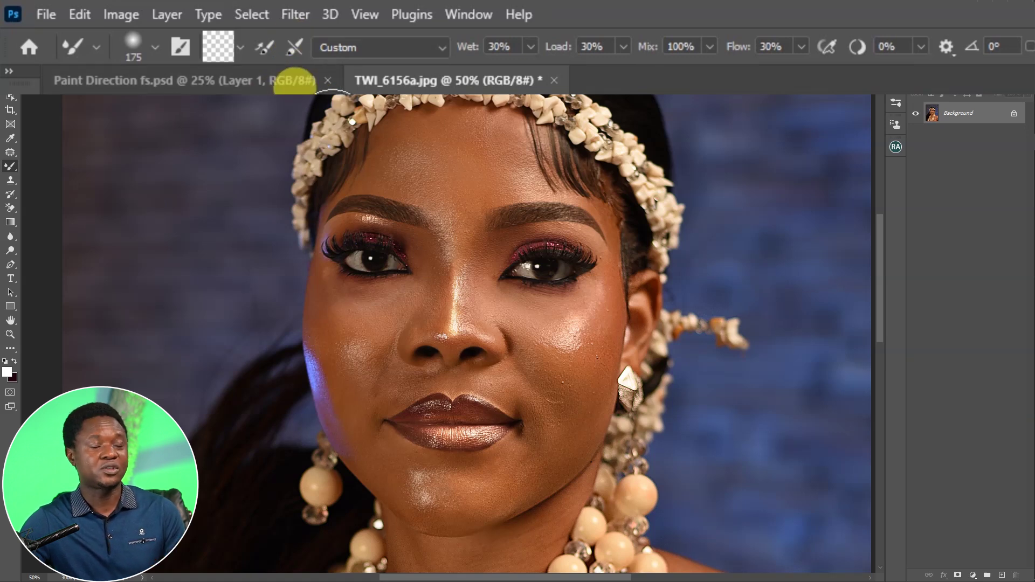
pyautogui.click(291, 45)
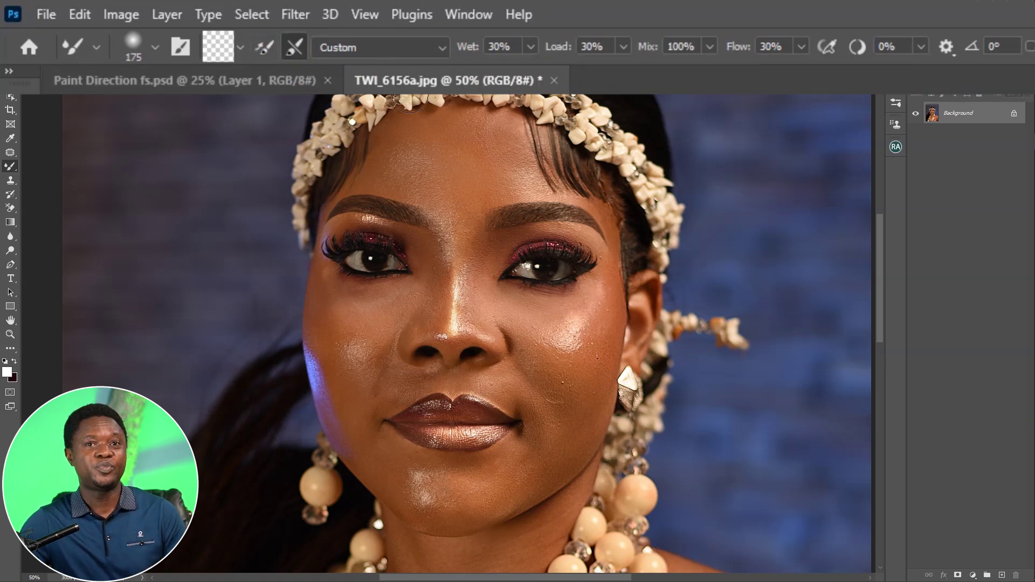
# - Try the Mixer Brush's Wet value at 100%, and set it back to 30%
pyautogui.click(519, 46)
pyautogui.write('100')
pyautogui.press('Return')
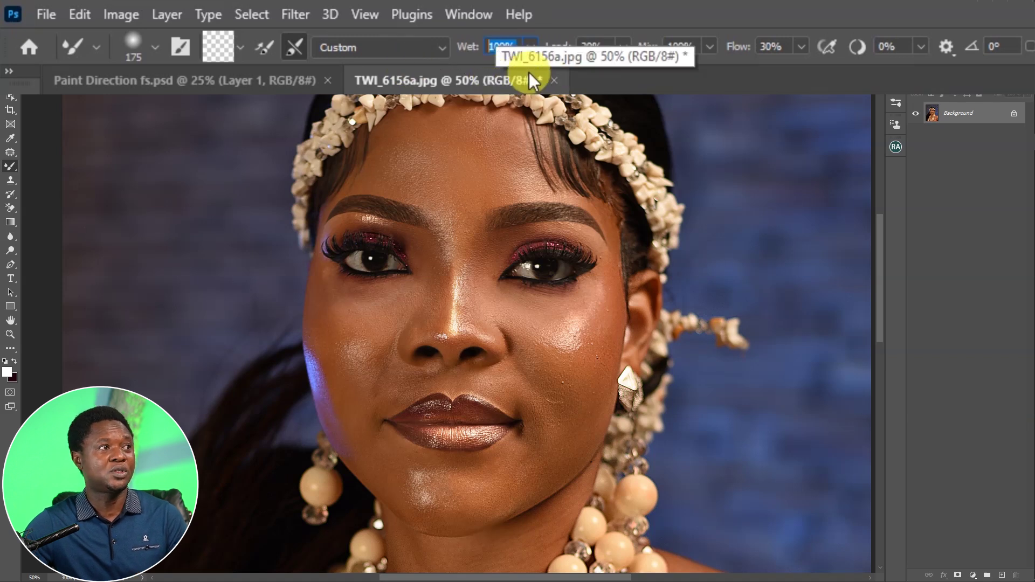
pyautogui.click(507, 46)
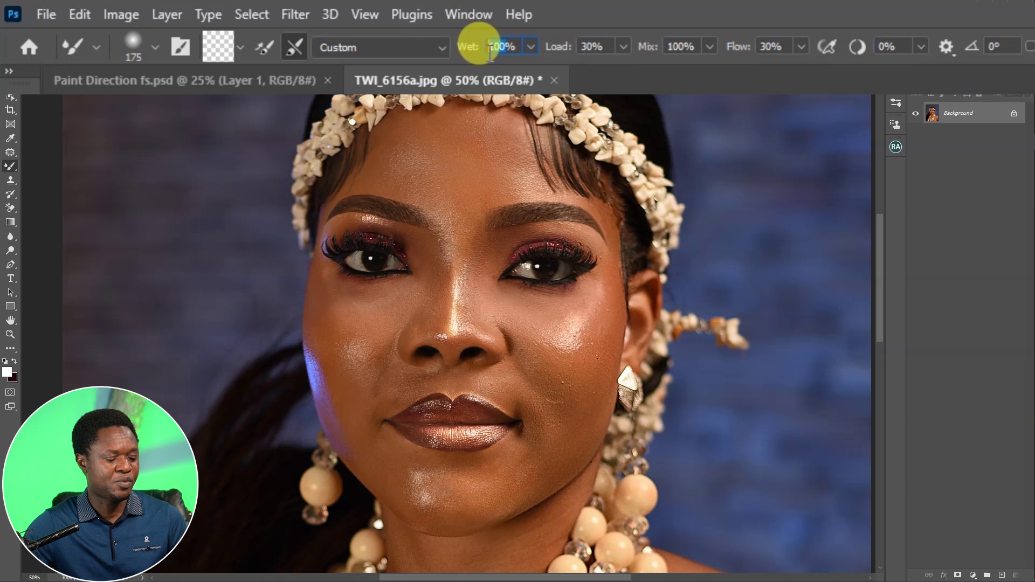
pyautogui.write('30')
pyautogui.press('Return')
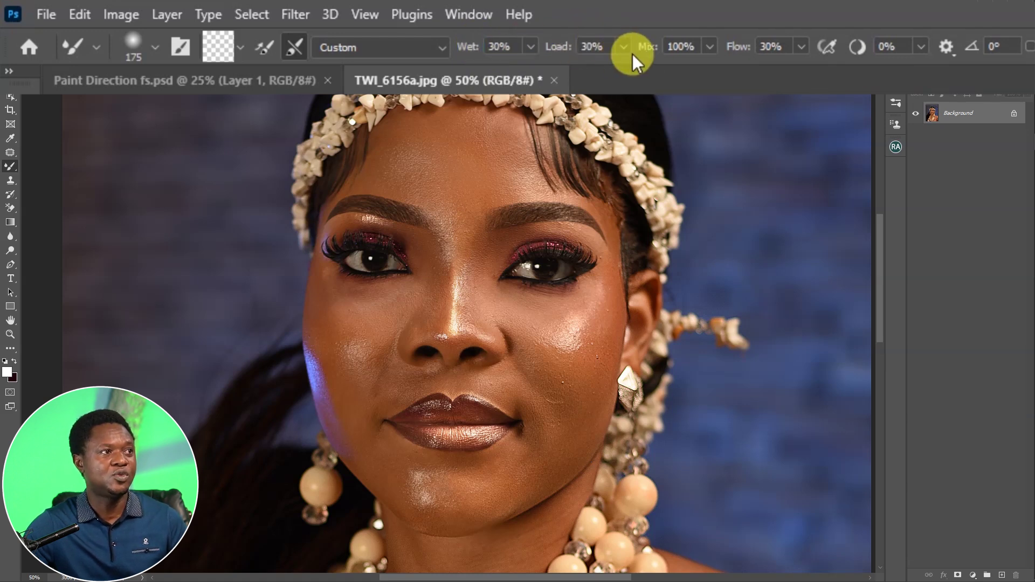
# - Set the Mixer Brush's Mix value to 30%
pyautogui.click(679, 45)
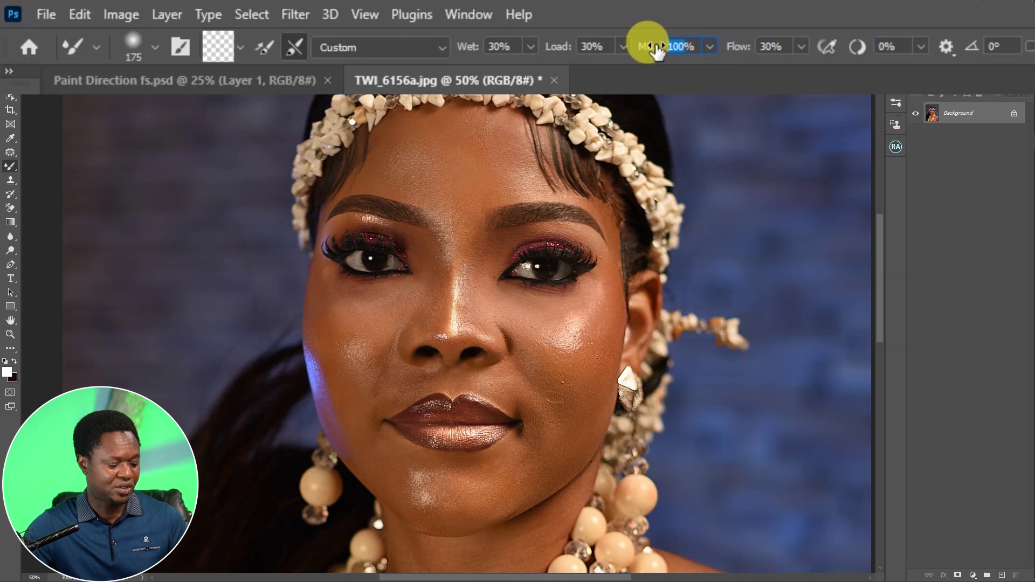
pyautogui.write('30')
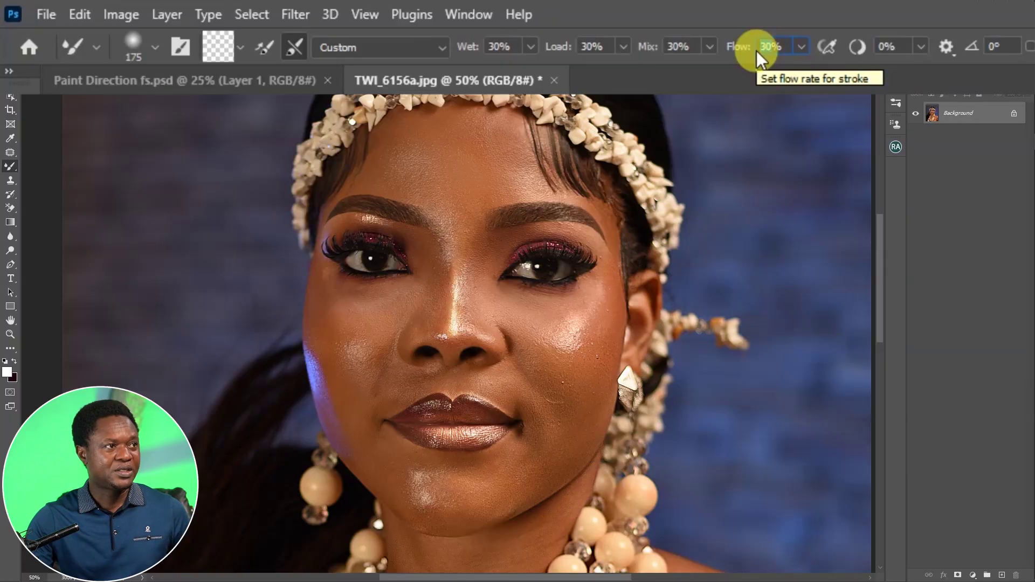
# - Try Flow values of 10%, 100% and 20% for the Mixer Brush
pyautogui.click(757, 48)
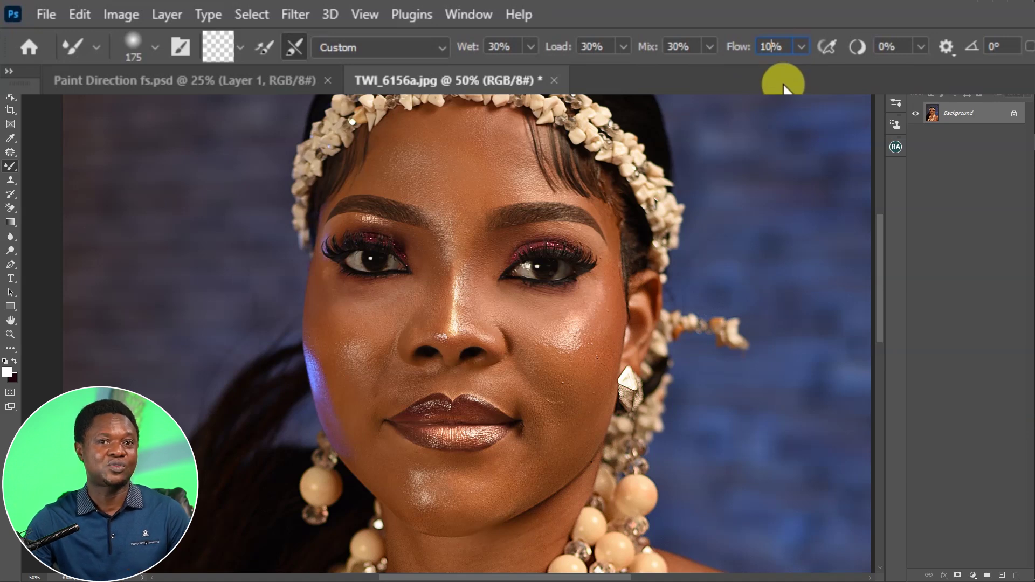
pyautogui.click(772, 40)
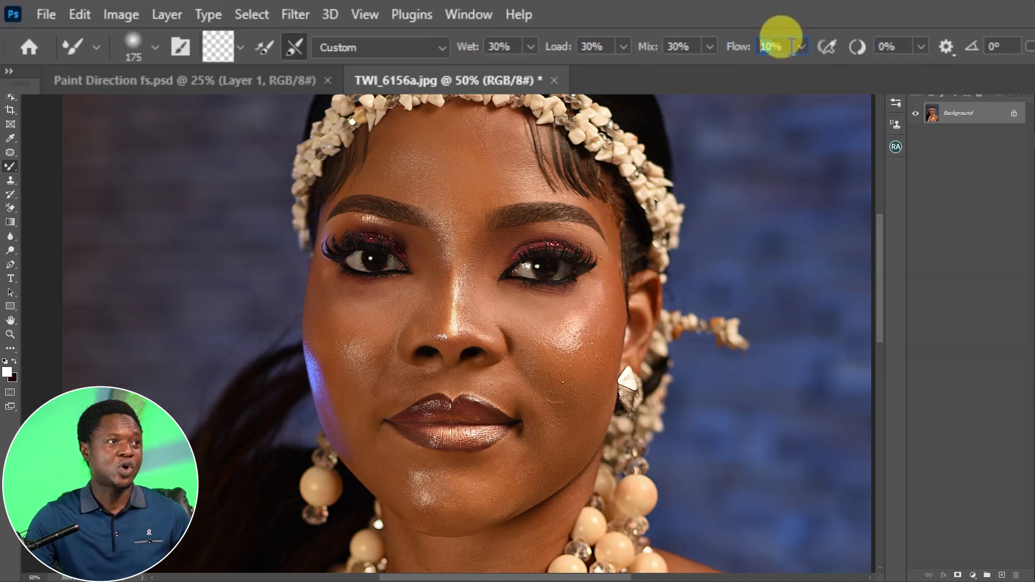
pyautogui.write('100')
pyautogui.press('Return')
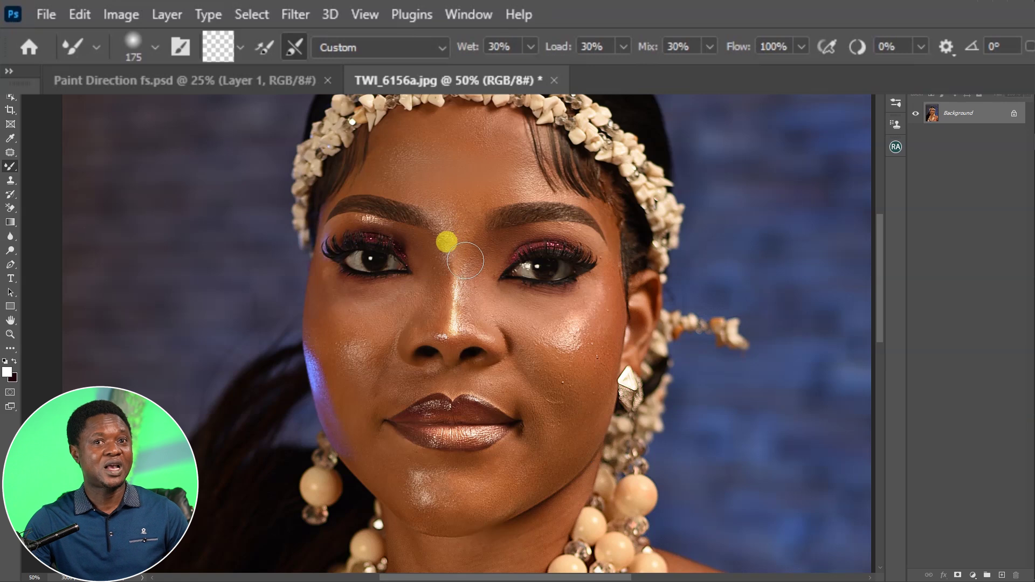
pyautogui.click(774, 47)
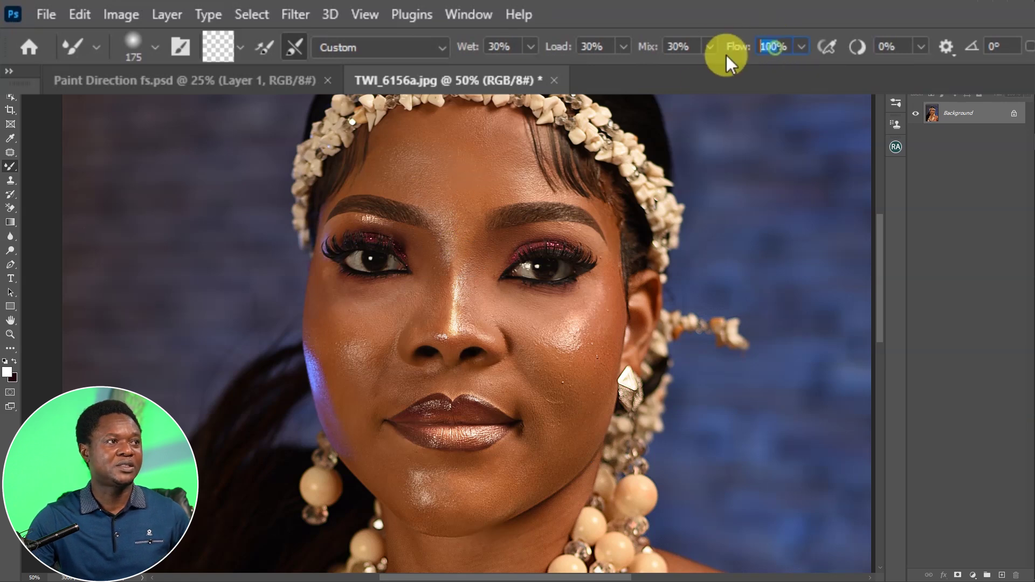
pyautogui.write('20')
pyautogui.press('Return')
pyautogui.moveTo(479, 152)
pyautogui.mouseDown()
pyautogui.moveTo(426, 185)
pyautogui.moveTo(480, 159)
pyautogui.moveTo(441, 173)
pyautogui.moveTo(504, 165)
pyautogui.moveTo(496, 149)
pyautogui.moveTo(512, 181)
pyautogui.mouseUp()
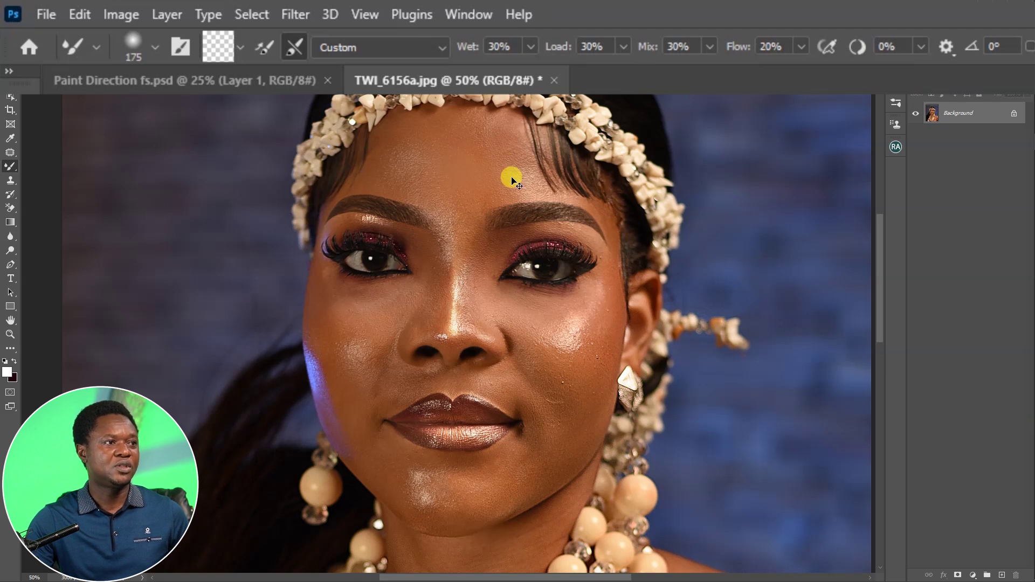
# - Set the Mixer Brush's smoothing to 0% and its Flow to 30%
pyautogui.click(890, 55)
pyautogui.click(889, 43)
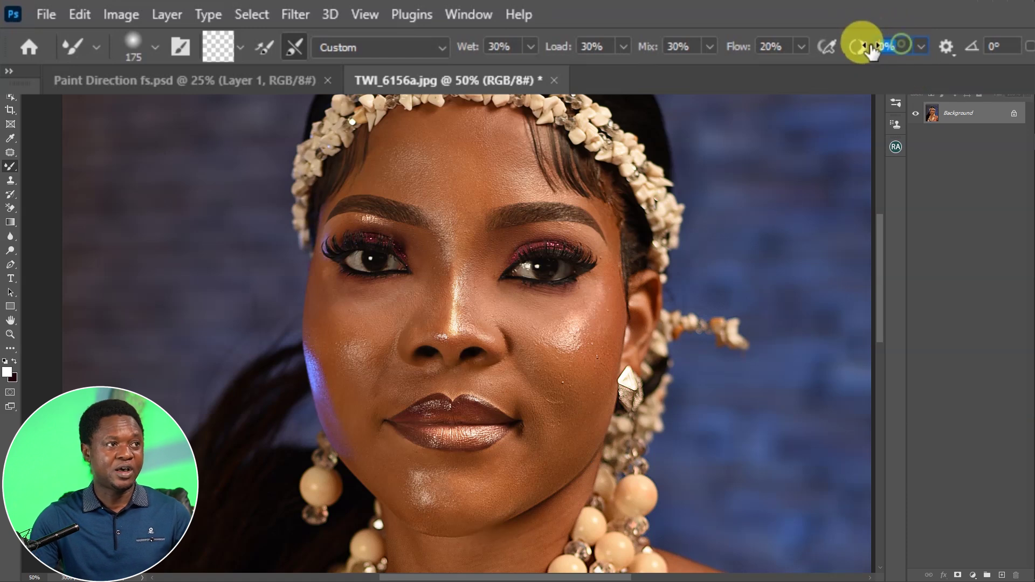
pyautogui.write('0')
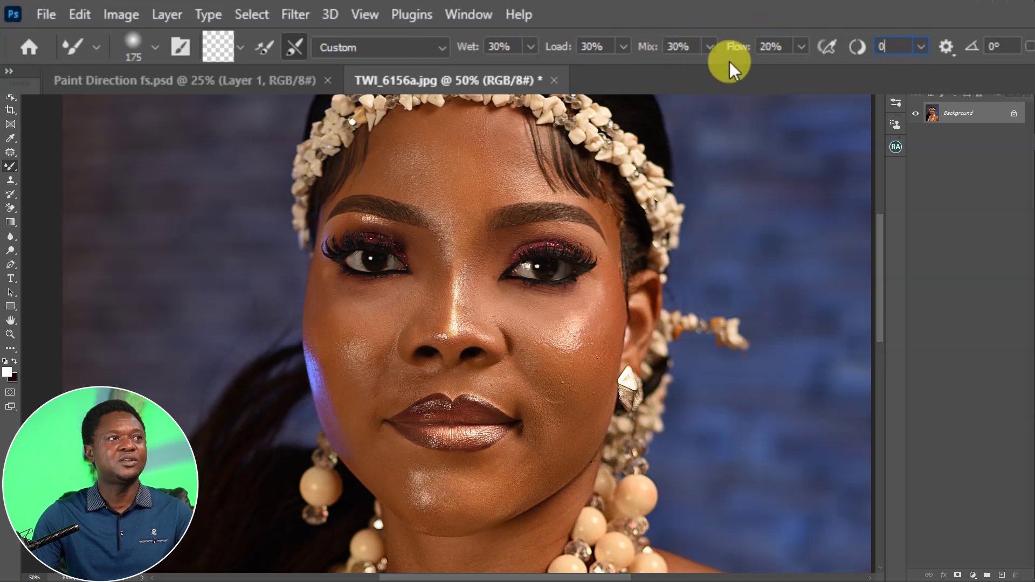
pyautogui.click(763, 43)
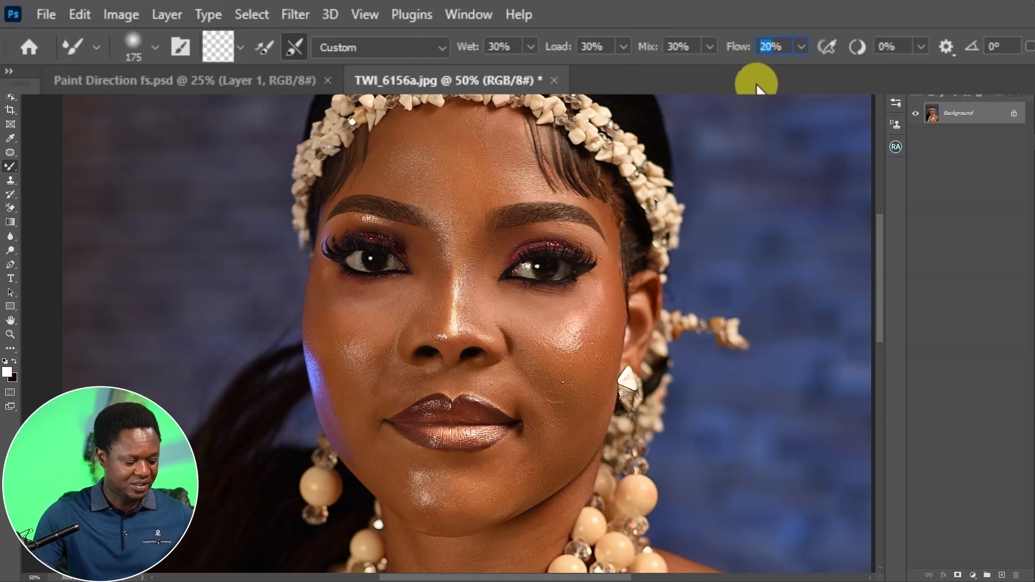
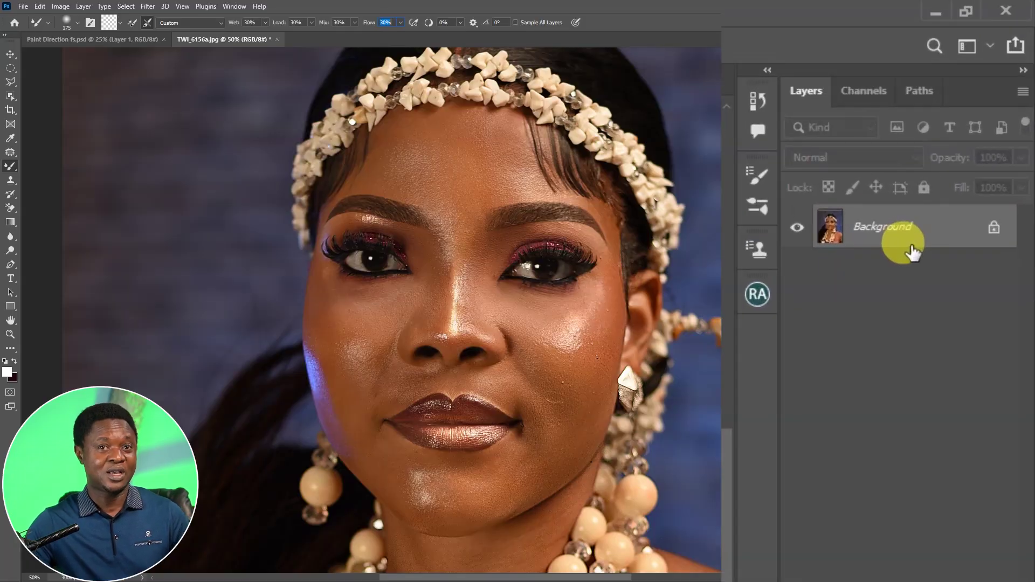
# - Duplicate the Background layer twice
pyautogui.click(913, 253)
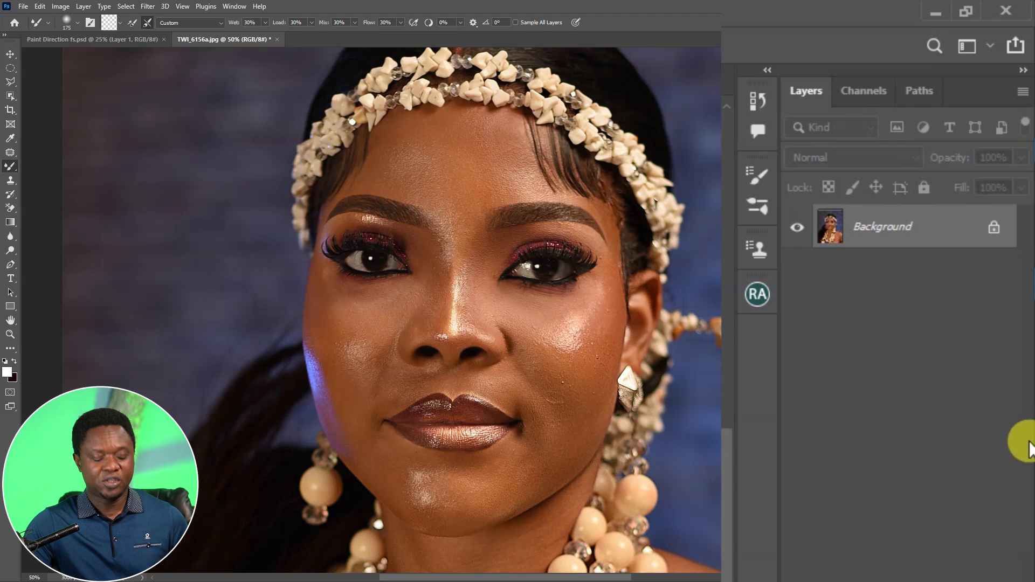
pyautogui.hotkey('ctrl', 'j')
pyautogui.hotkey('ctrl', 'j')
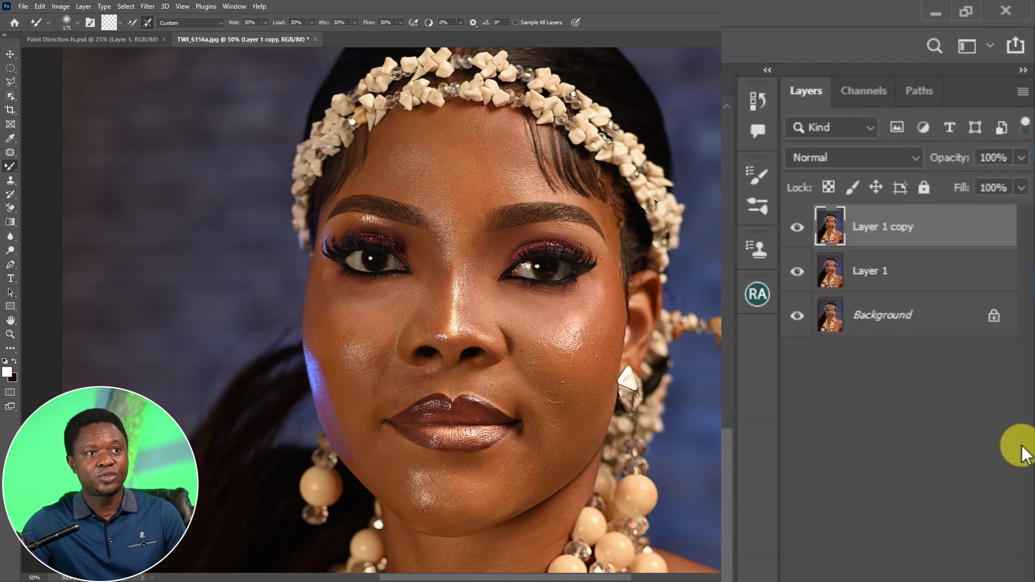
# - Rename the lower duplicate layer "color" and the upper duplicate layer "texture"
pyautogui.doubleClick(916, 286)
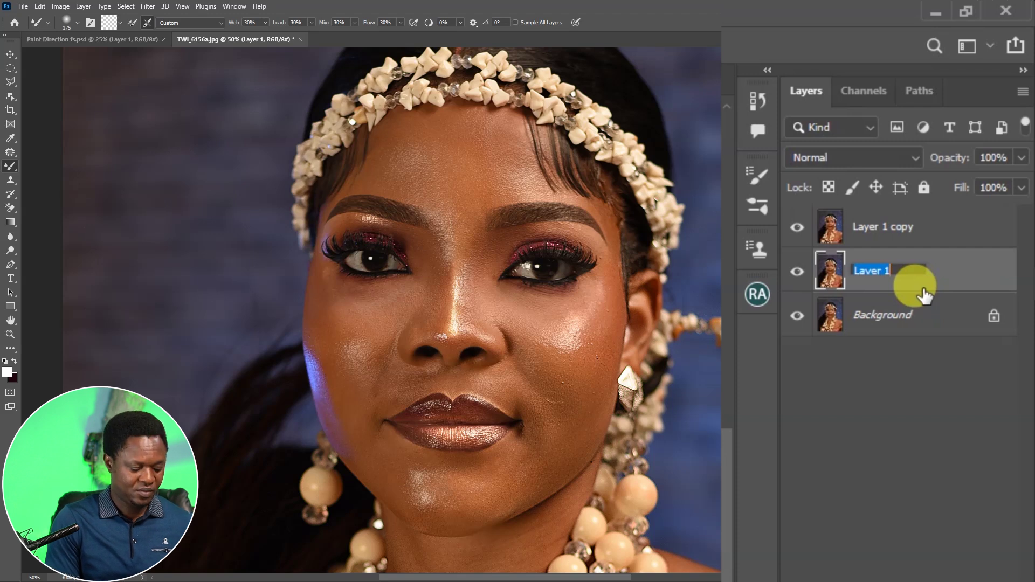
pyautogui.write('color')
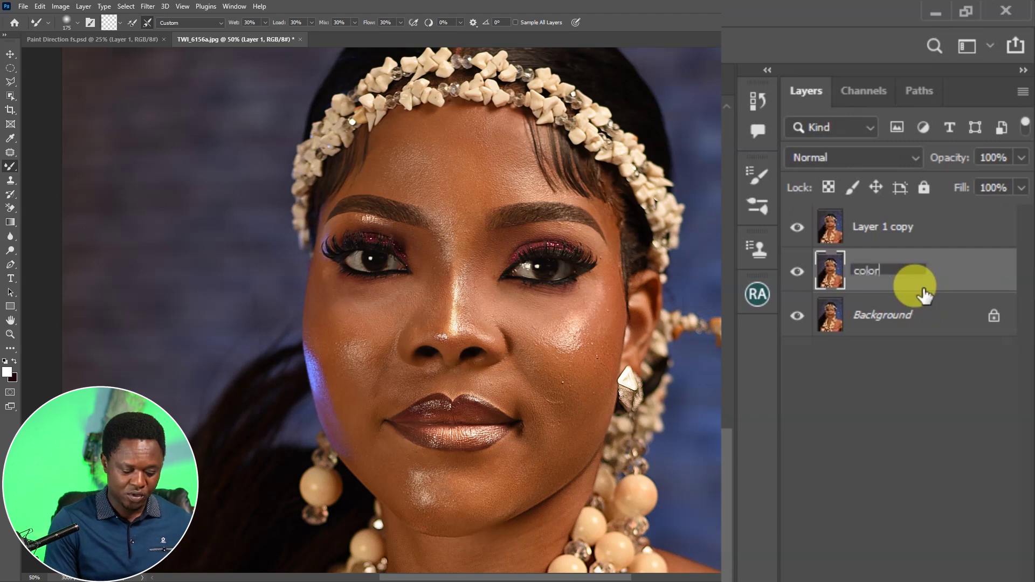
pyautogui.press('Return')
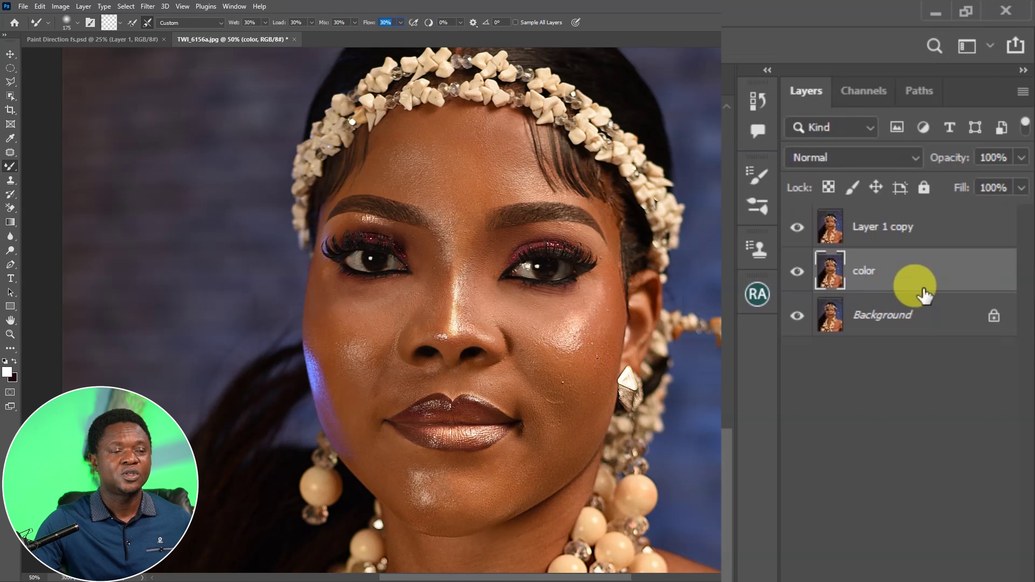
pyautogui.doubleClick(881, 225)
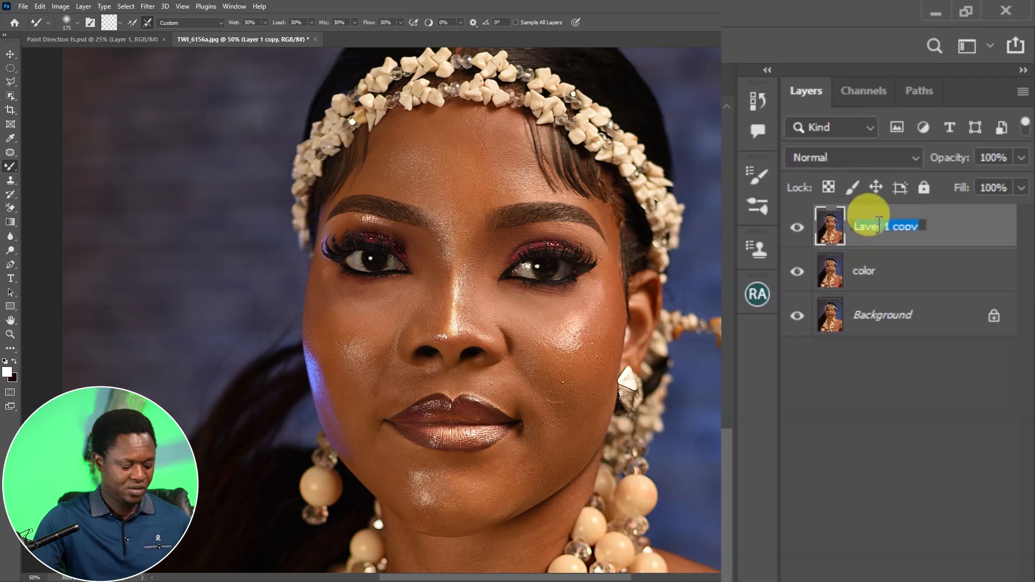
pyautogui.write('texture')
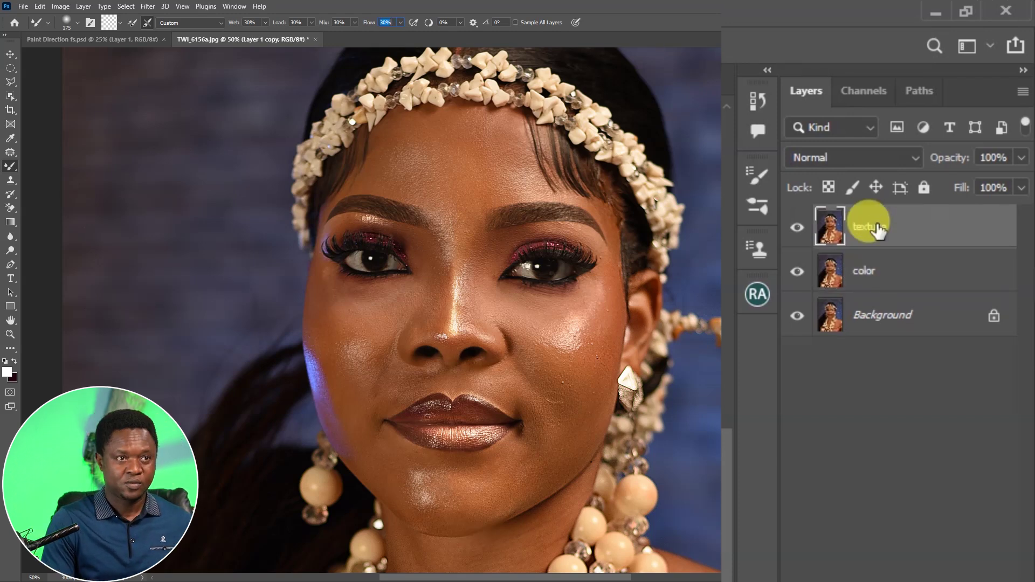
pyautogui.press('Return')
# - Hide the texture layer and apply a Gaussian Blur with a 9.0-pixel radius to the color layer
pyautogui.click(797, 228)
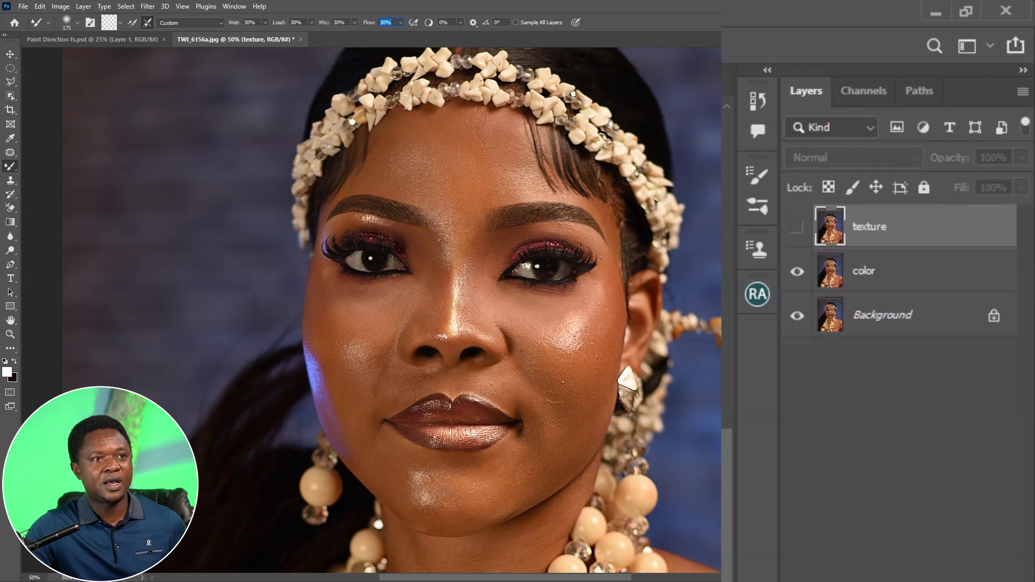
pyautogui.click(878, 271)
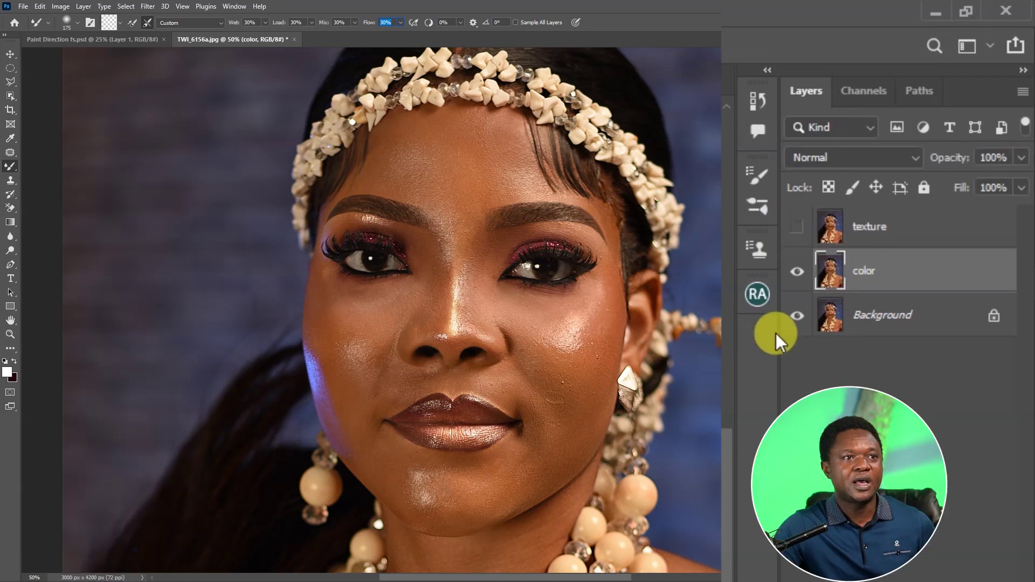
pyautogui.click(147, 7)
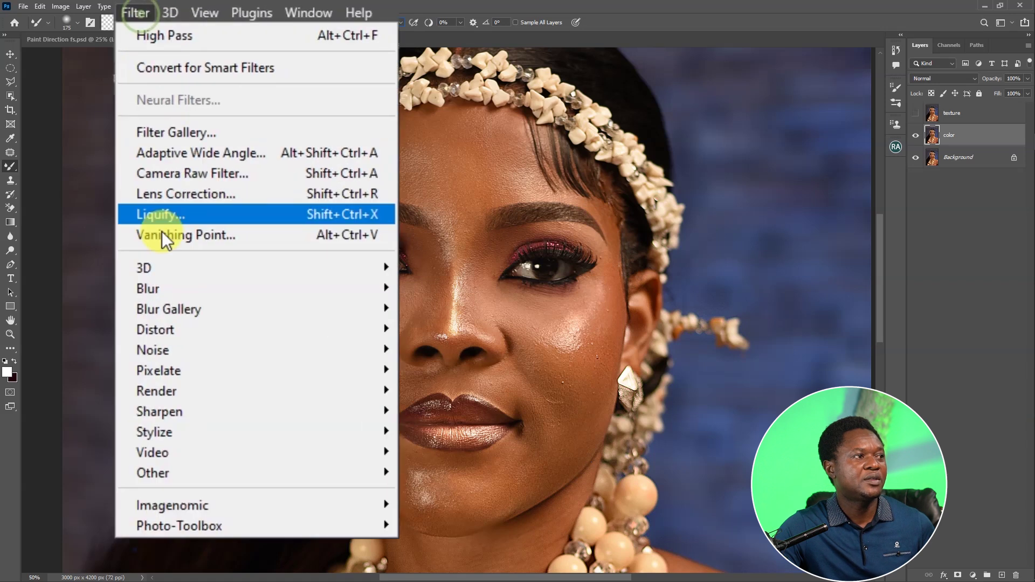
pyautogui.moveTo(160, 289)
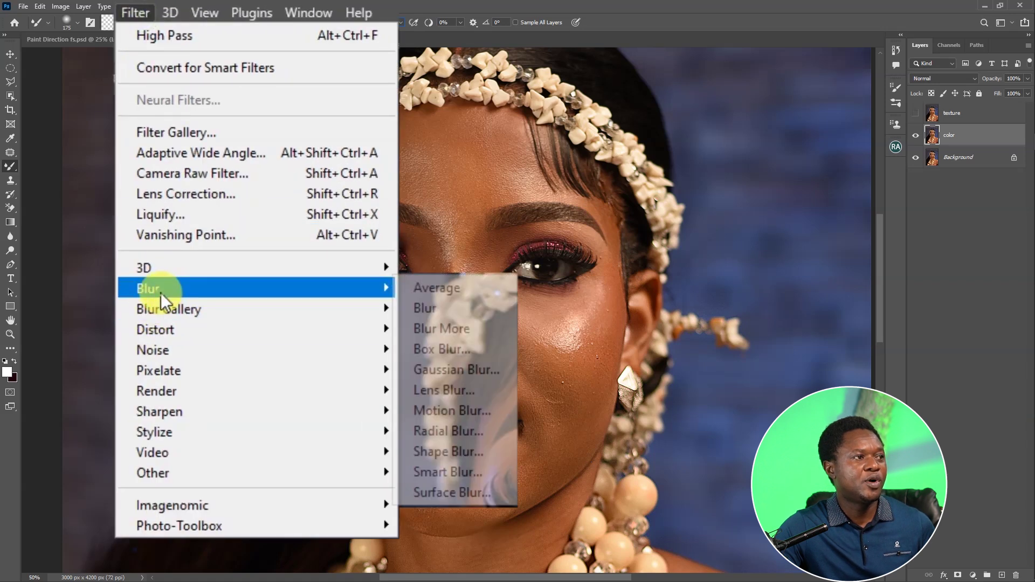
pyautogui.click(456, 372)
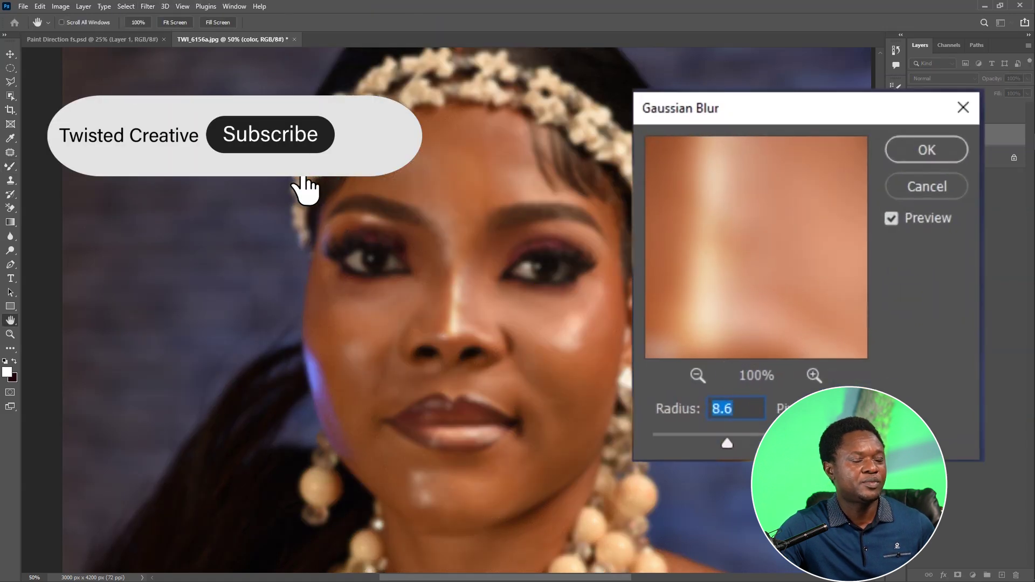
pyautogui.moveTo(728, 443); pyautogui.dragTo(688, 446)
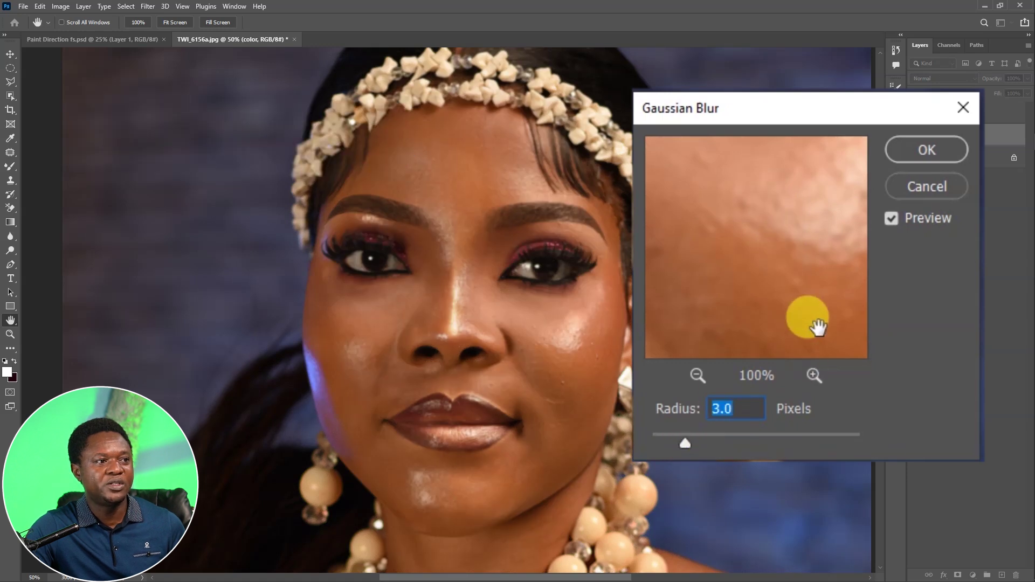
pyautogui.moveTo(687, 438); pyautogui.dragTo(713, 437)
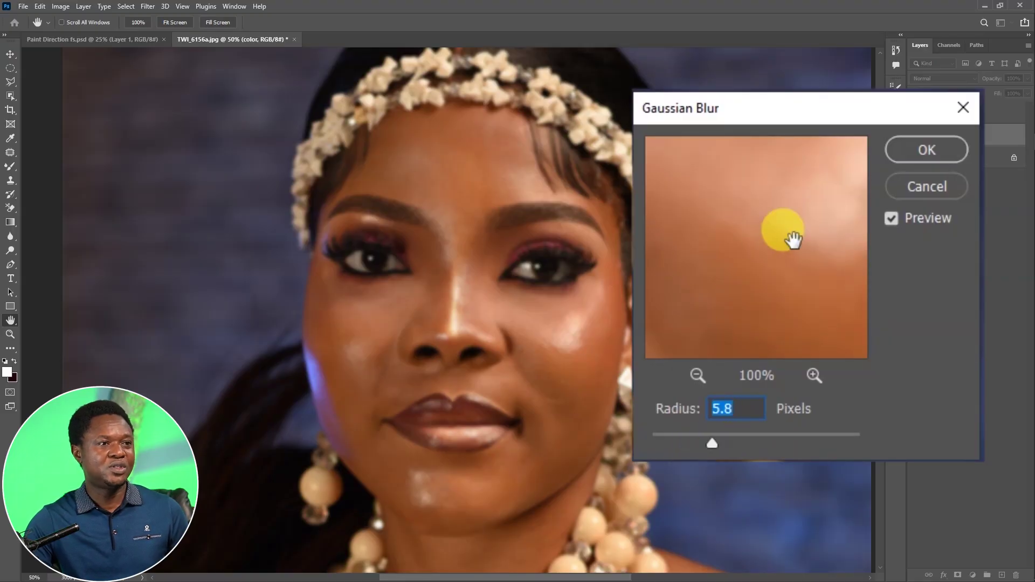
pyautogui.moveTo(711, 443); pyautogui.dragTo(730, 444)
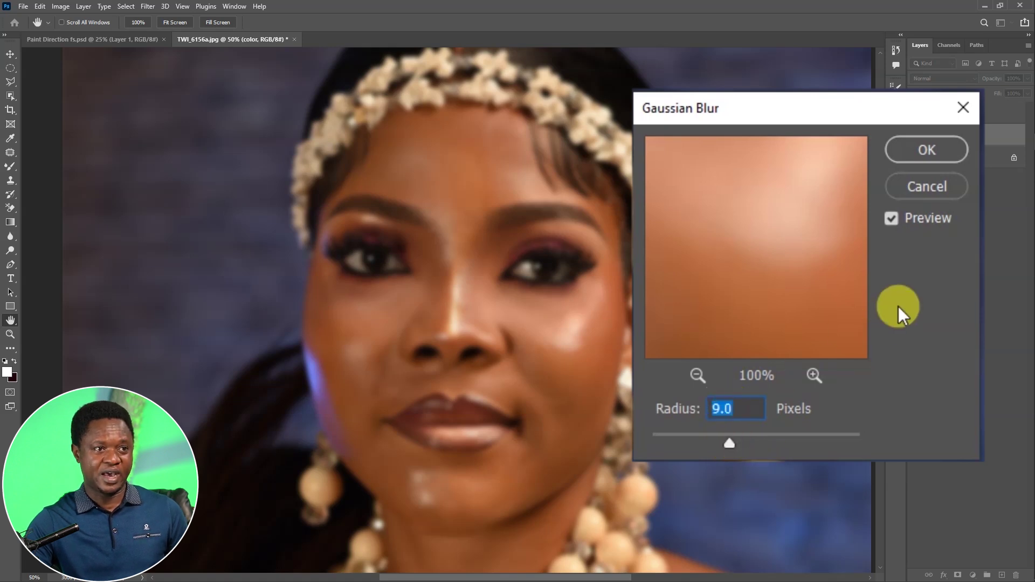
pyautogui.click(915, 151)
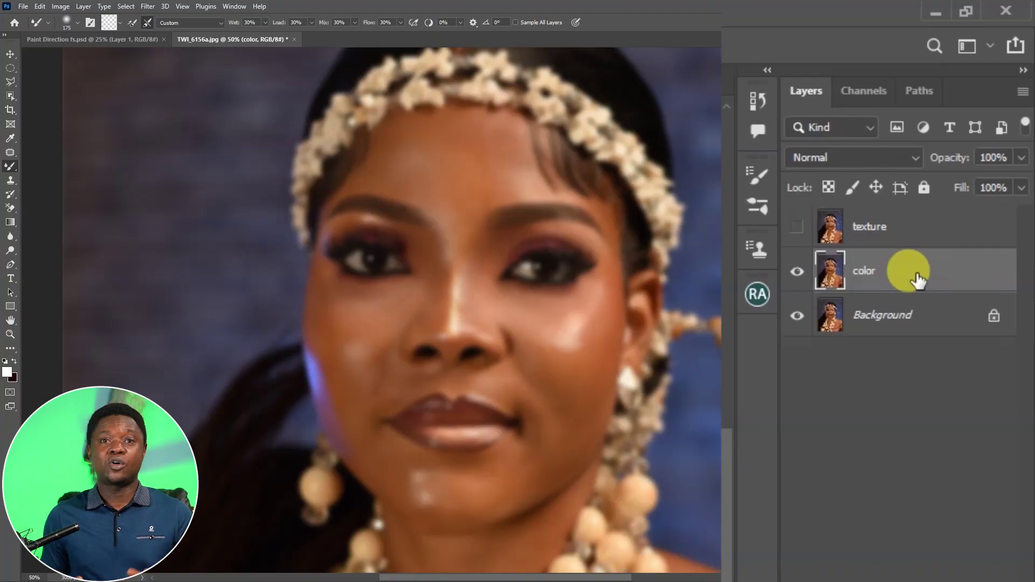
# - Show the texture layer and run Apply Image on it from the color layer, with Subtract blending, scale 2 and offset 128
pyautogui.click(890, 227)
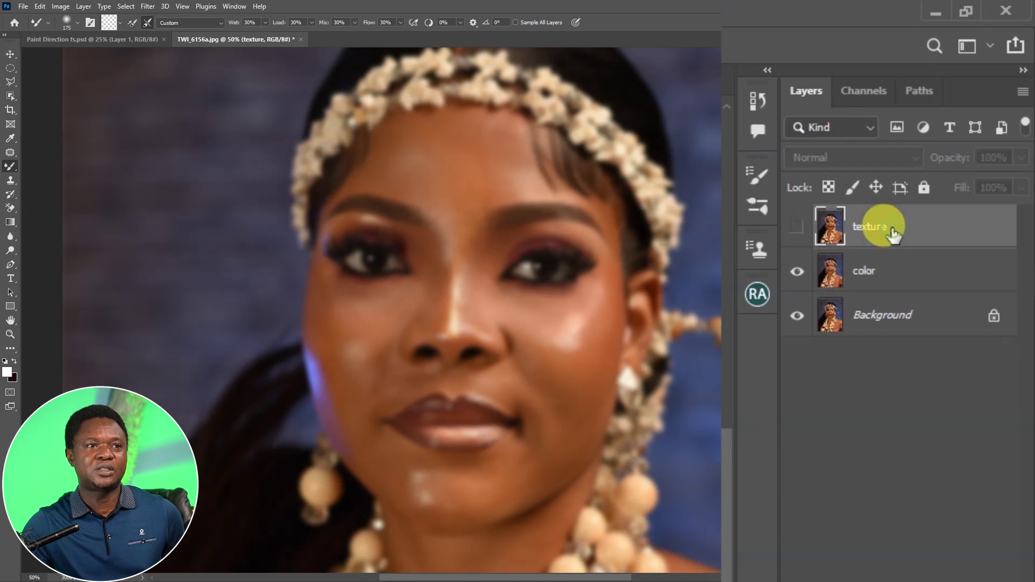
pyautogui.click(797, 228)
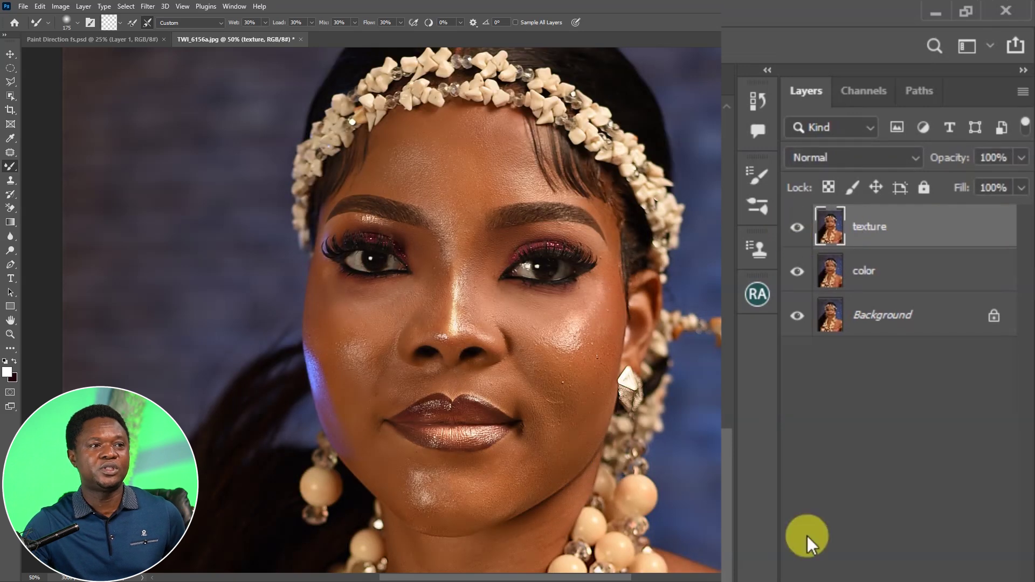
pyautogui.click(60, 7)
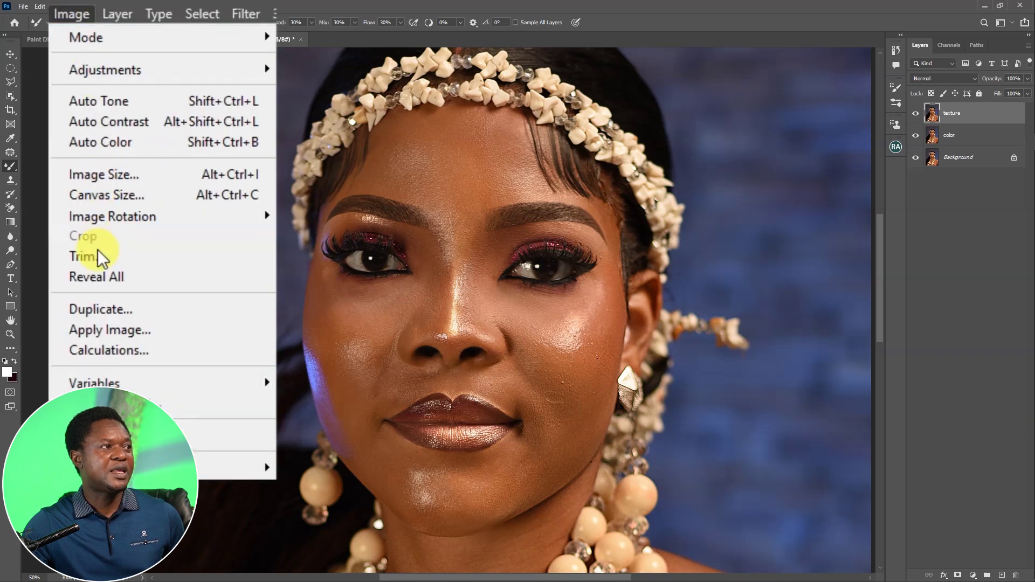
pyautogui.click(106, 329)
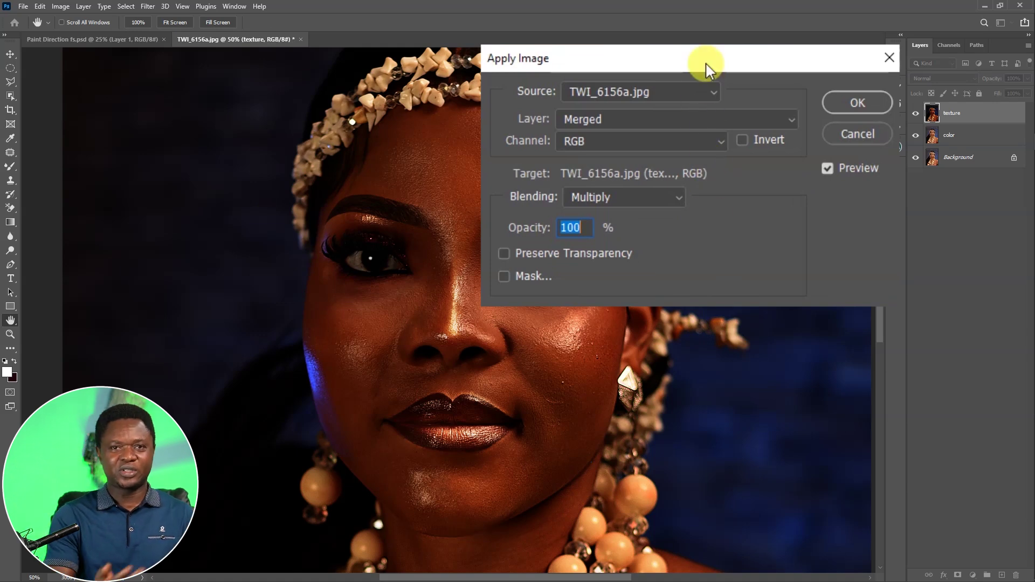
pyautogui.click(625, 119)
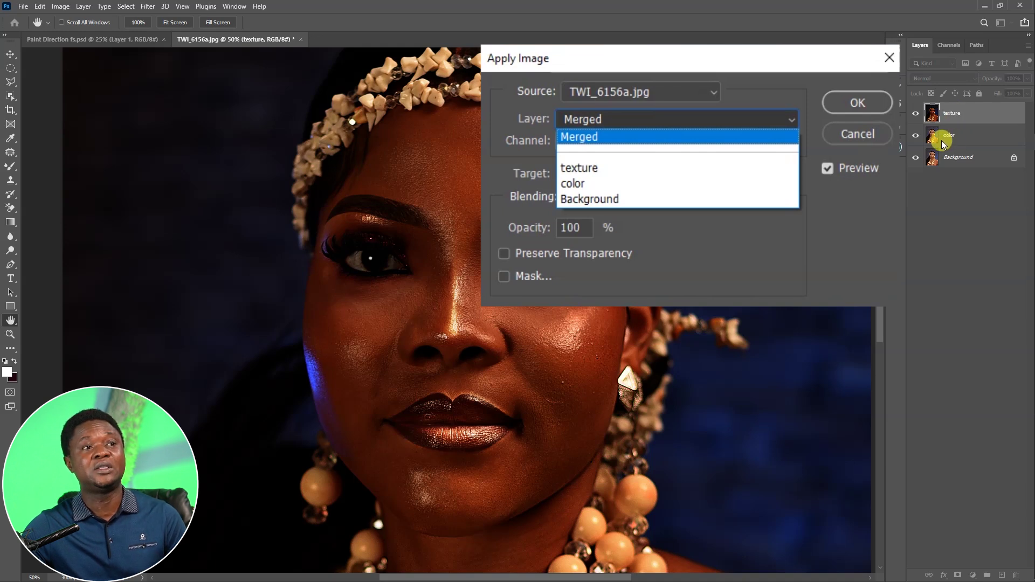
pyautogui.click(578, 186)
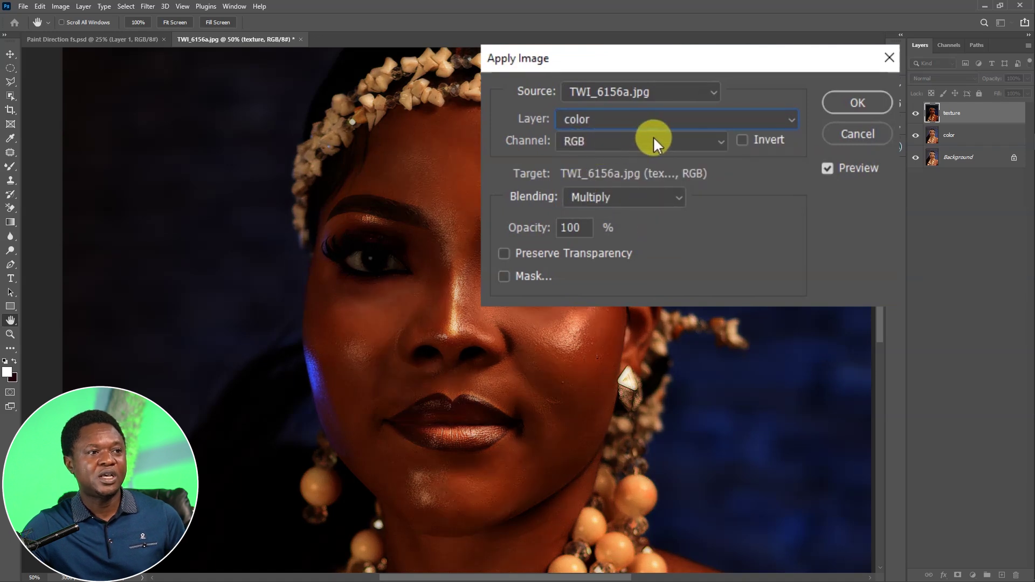
pyautogui.click(610, 196)
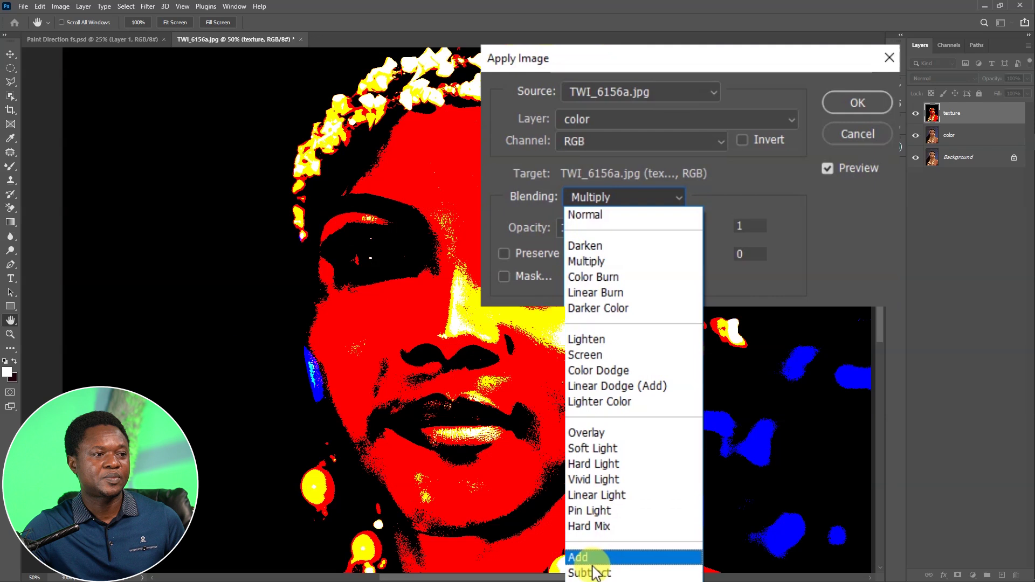
pyautogui.click(589, 573)
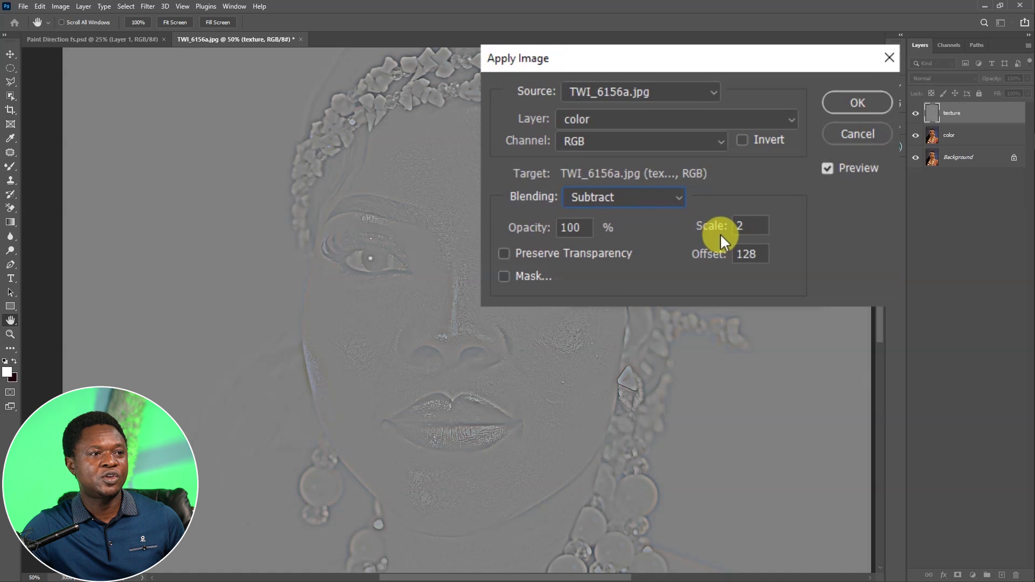
pyautogui.doubleClick(745, 225)
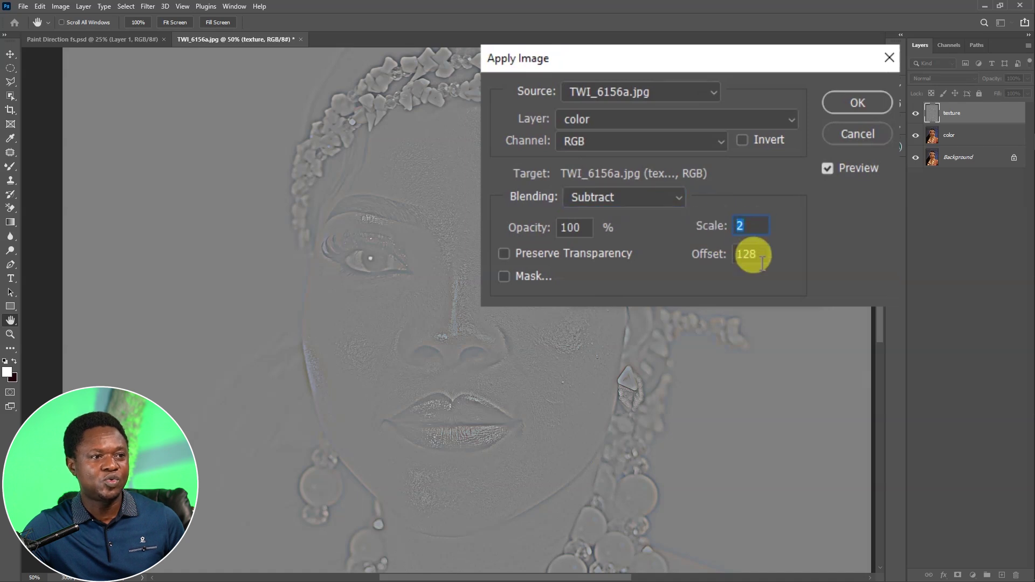
pyautogui.doubleClick(750, 254)
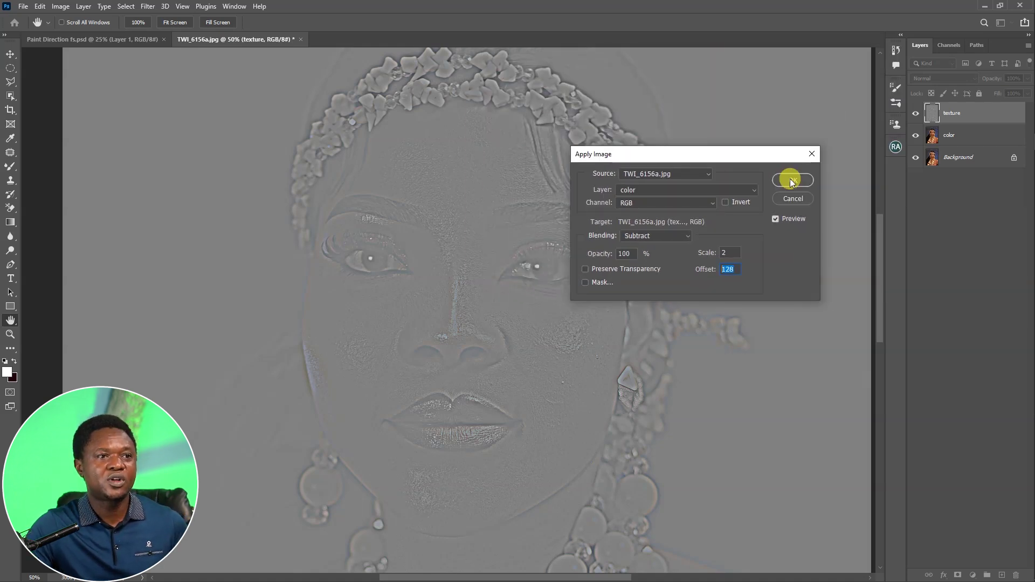
pyautogui.click(791, 180)
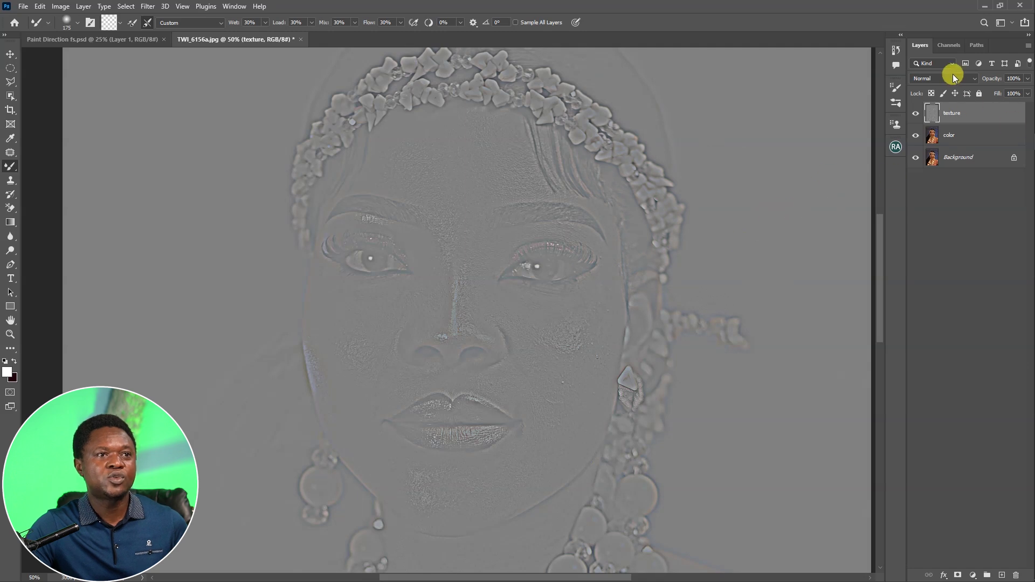
# - Set the texture layer's blend mode to Linear Light and group it with the color layer
pyautogui.click(953, 76)
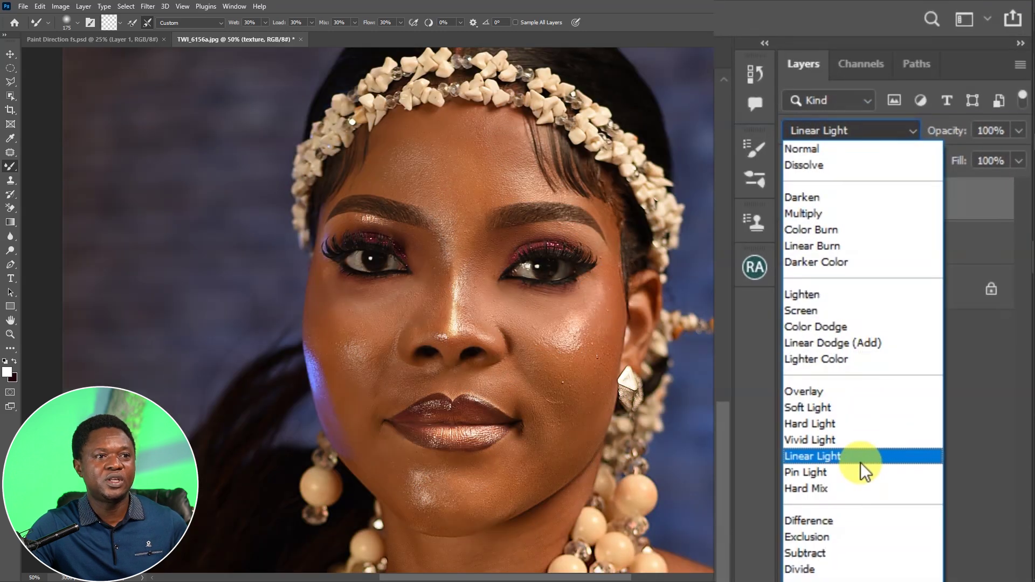
pyautogui.click(861, 463)
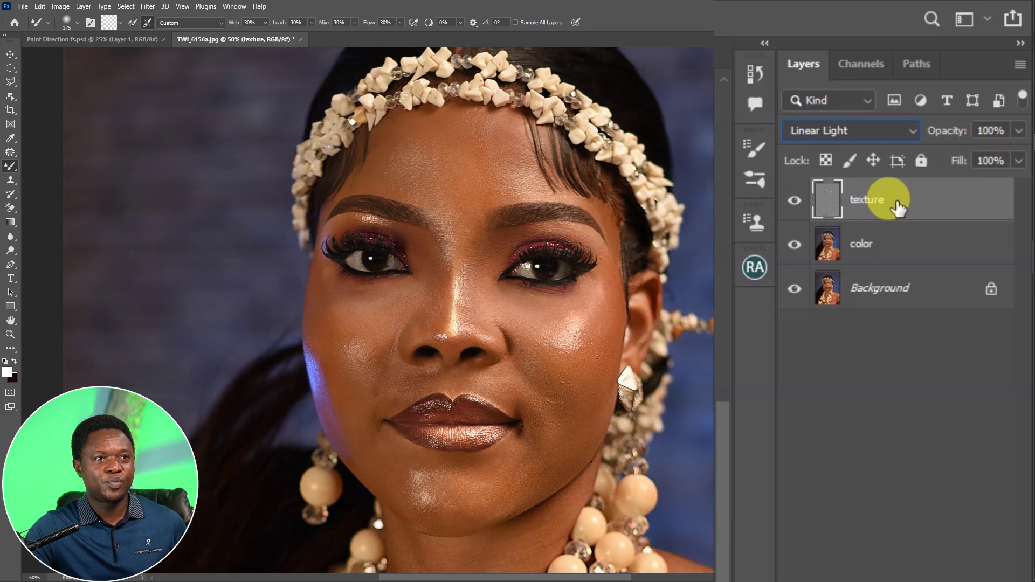
pyautogui.keyDown('shift'); pyautogui.click(895, 250); pyautogui.keyUp('shift')
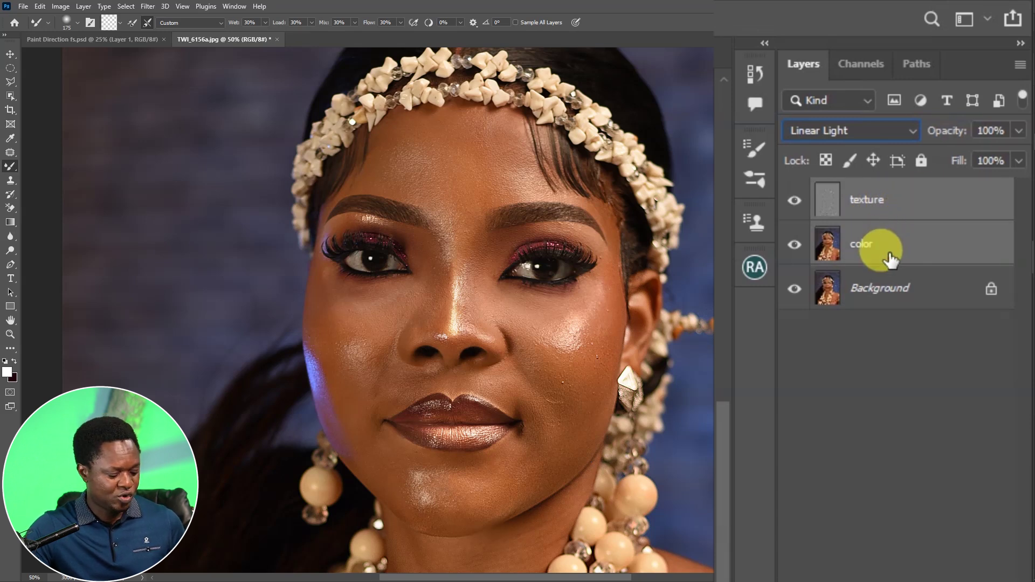
pyautogui.hotkey('ctrl', 'g')
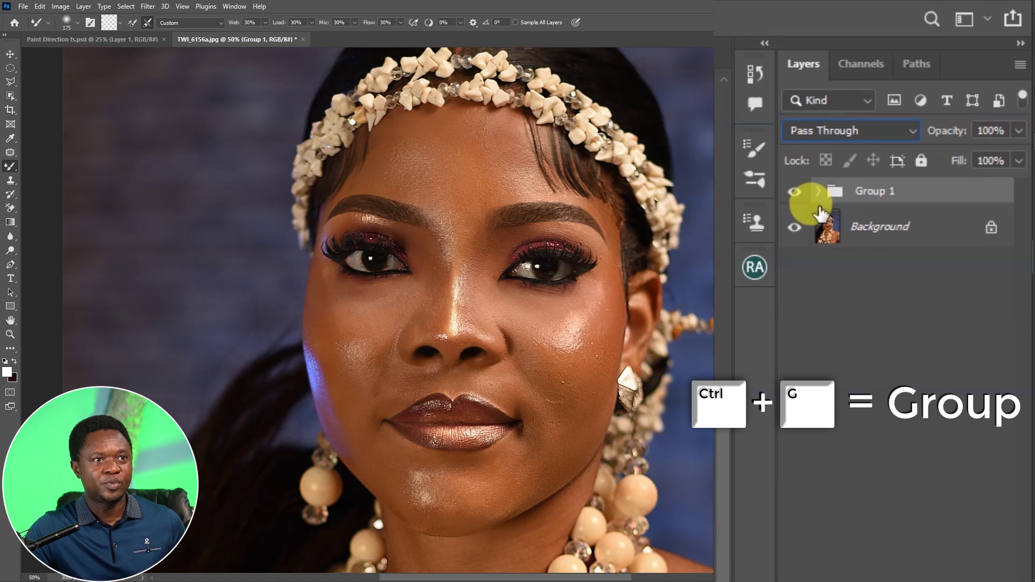
# - Compare the portrait with and without the frequency separation group by switching its visibility off and on
pyautogui.click(792, 194)
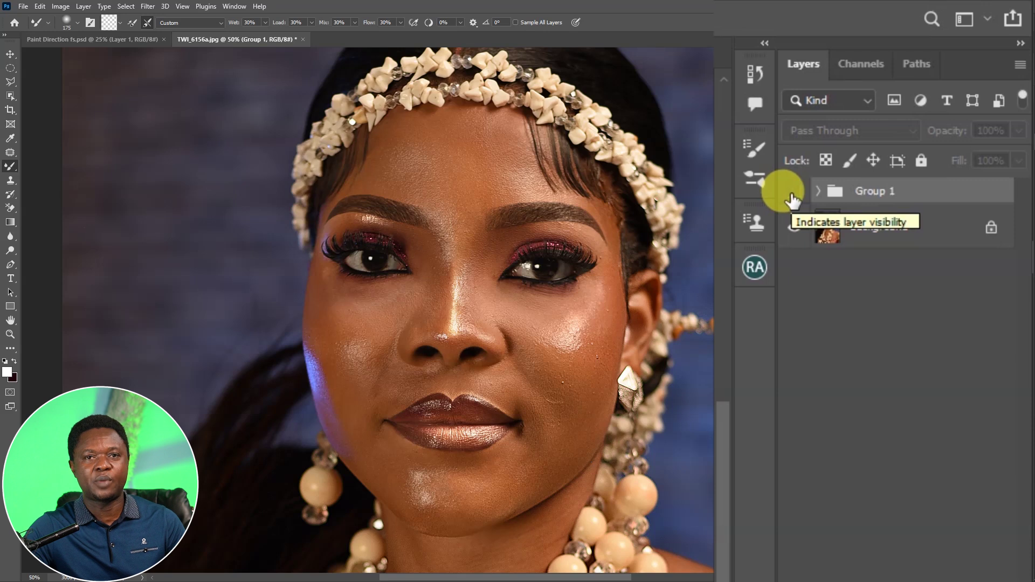
pyautogui.click(793, 194)
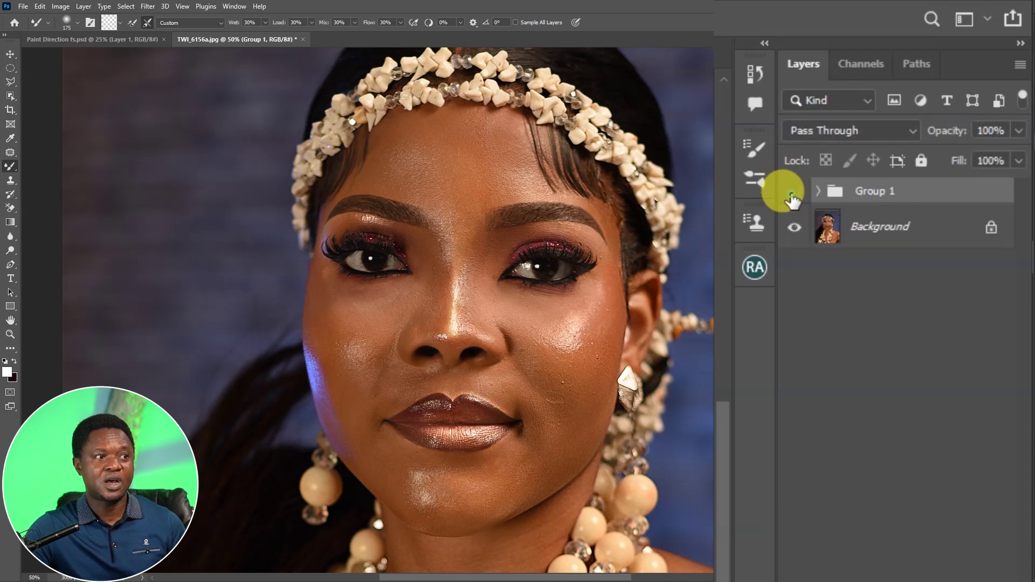
pyautogui.click(793, 195)
pyautogui.click(794, 194)
# - Expand Group 1, select the color layer, and copy the arrow layer from Paint Direction fs.psd into the portrait above it
pyautogui.click(818, 191)
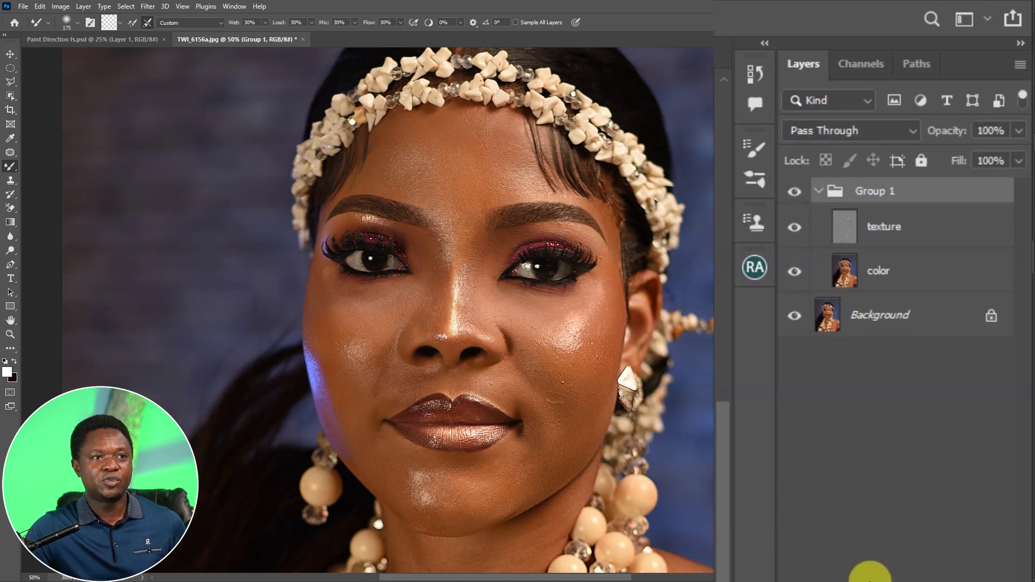
pyautogui.click(916, 281)
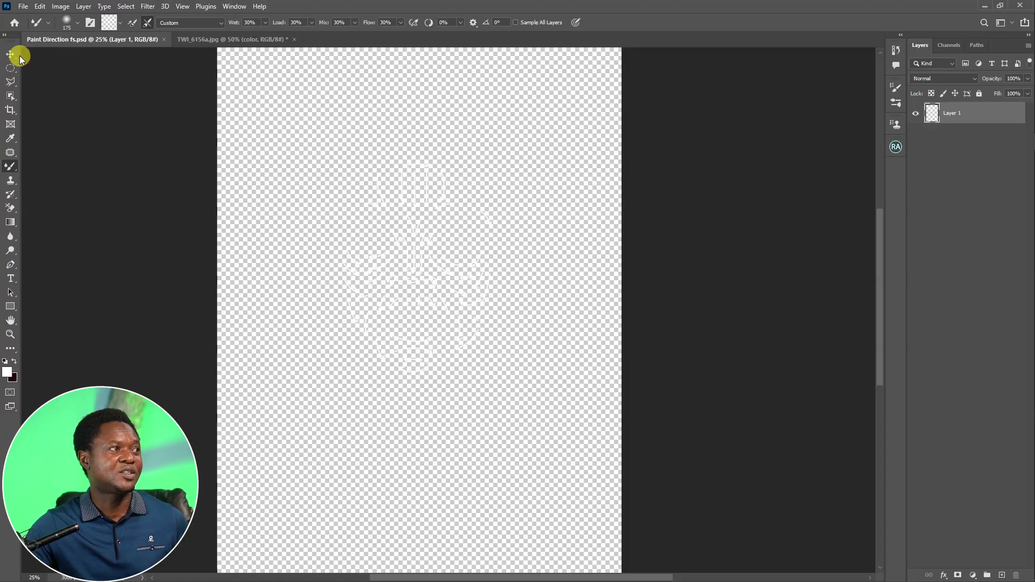
pyautogui.click(10, 56)
pyautogui.moveTo(415, 262); pyautogui.dragTo(232, 43)
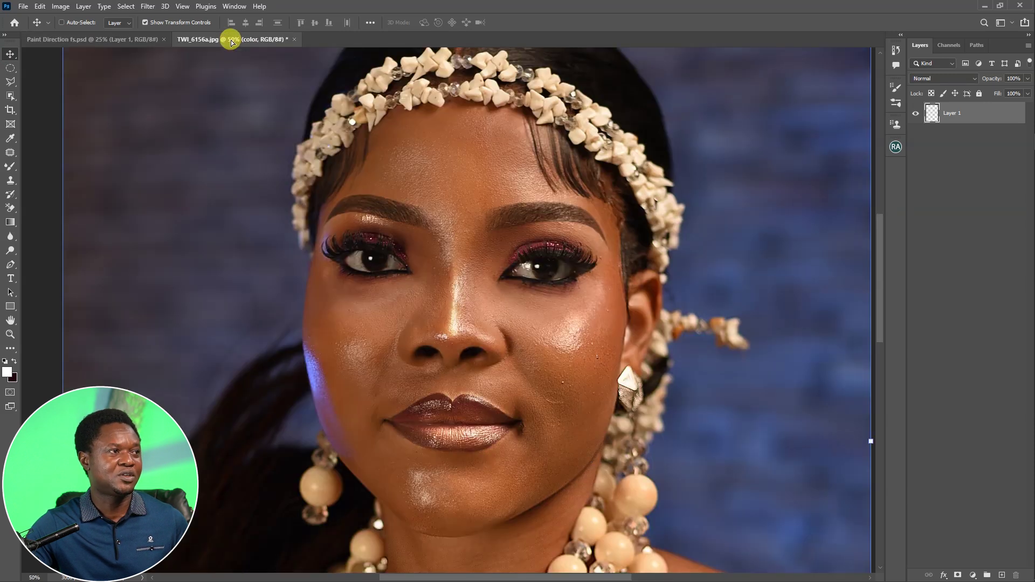
pyautogui.moveTo(432, 370); pyautogui.dragTo(447, 358)
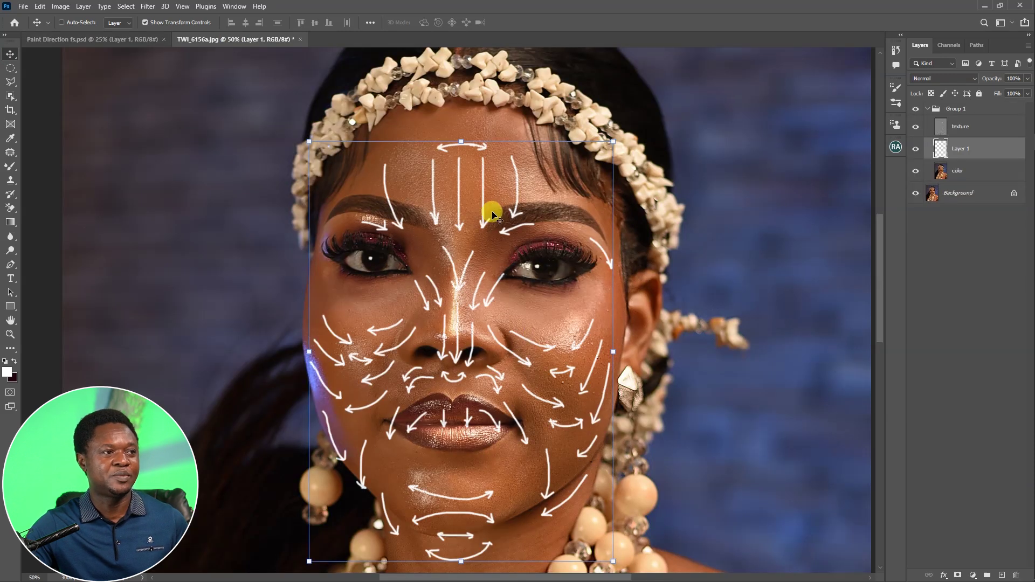
# - Align the paint direction arrows with the woman's forehead, nose, cheeks and chin, fine-tuning the position with small nudges
pyautogui.moveTo(486, 225); pyautogui.dragTo(481, 192)
pyautogui.moveTo(576, 353); pyautogui.dragTo(578, 352)
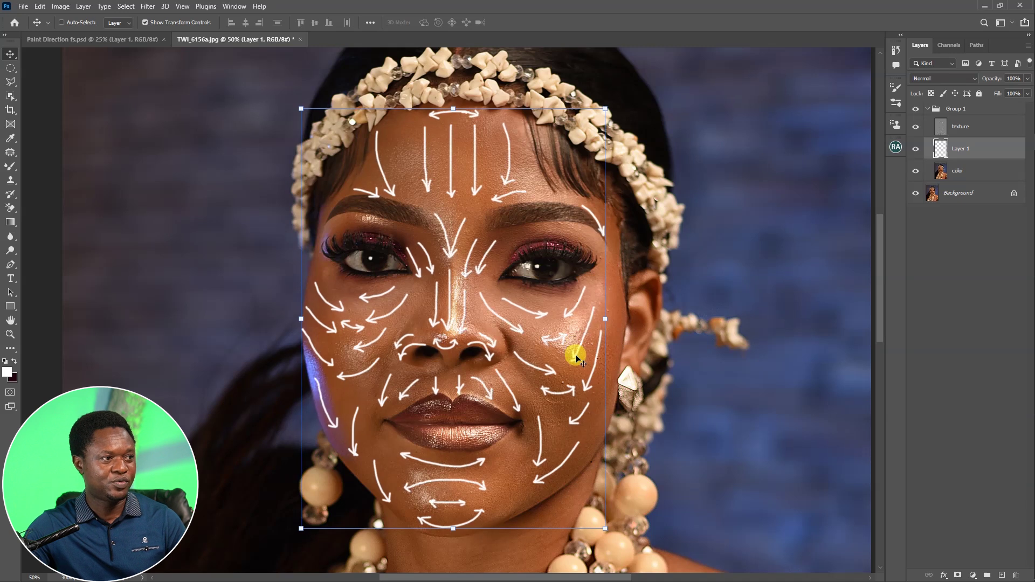
pyautogui.press('Right')
pyautogui.press('Right')
pyautogui.press('Right')
pyautogui.press('Up')
pyautogui.press('Up')
pyautogui.press('Up')
pyautogui.press('Up')
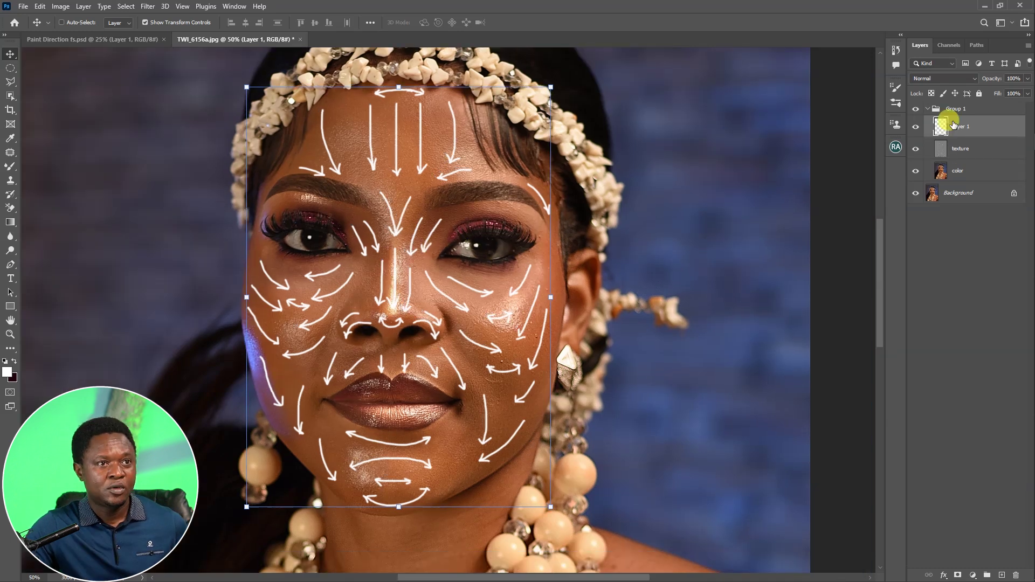
# - Move the arrow layer out of Group 1 to the top of the layer stack and check the guide by toggling its visibility
pyautogui.moveTo(945, 148); pyautogui.dragTo(945, 105)
pyautogui.moveTo(853, 186); pyautogui.dragTo(841, 168)
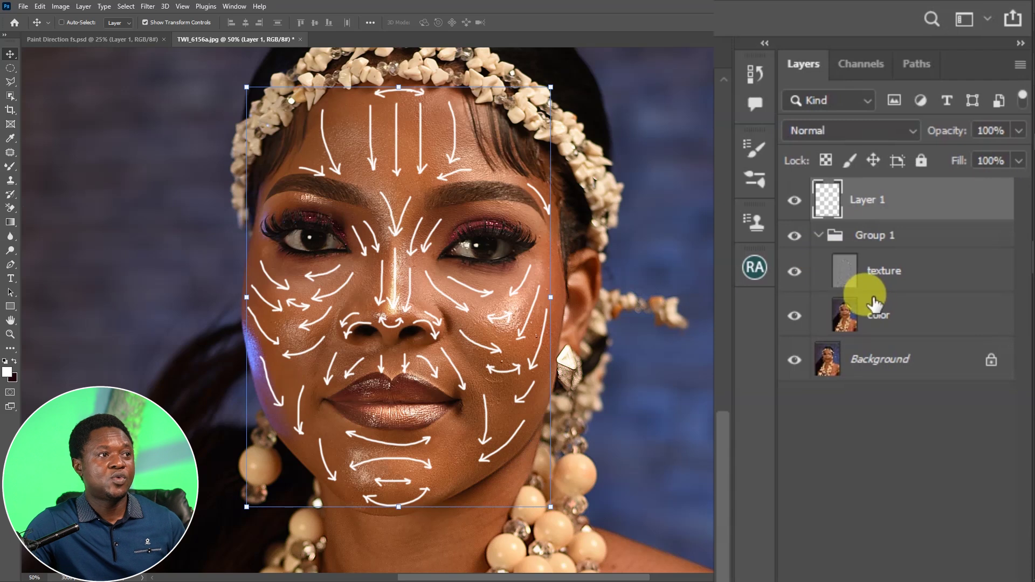
pyautogui.click(795, 202)
pyautogui.click(795, 202)
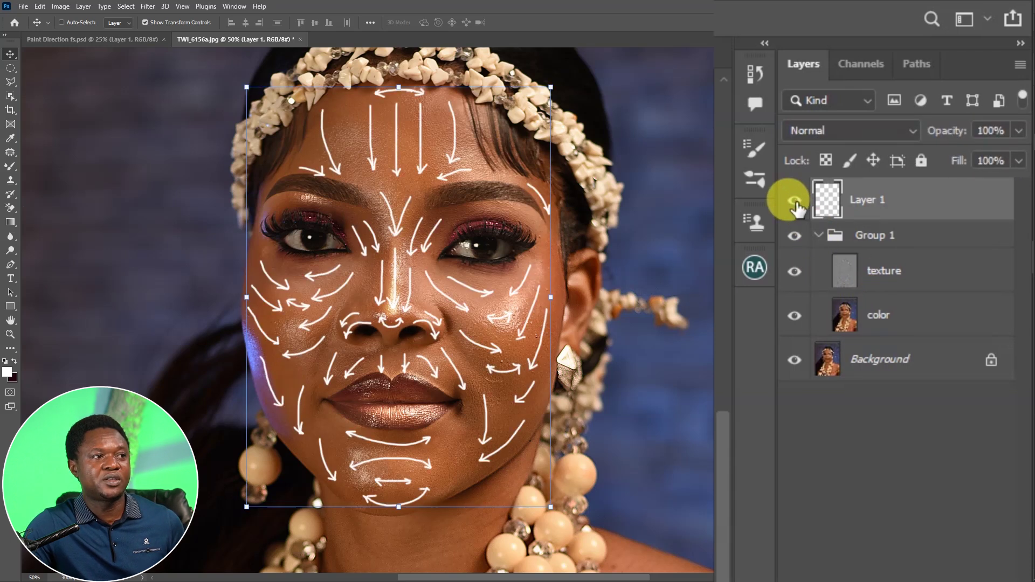
pyautogui.click(795, 202)
pyautogui.click(796, 202)
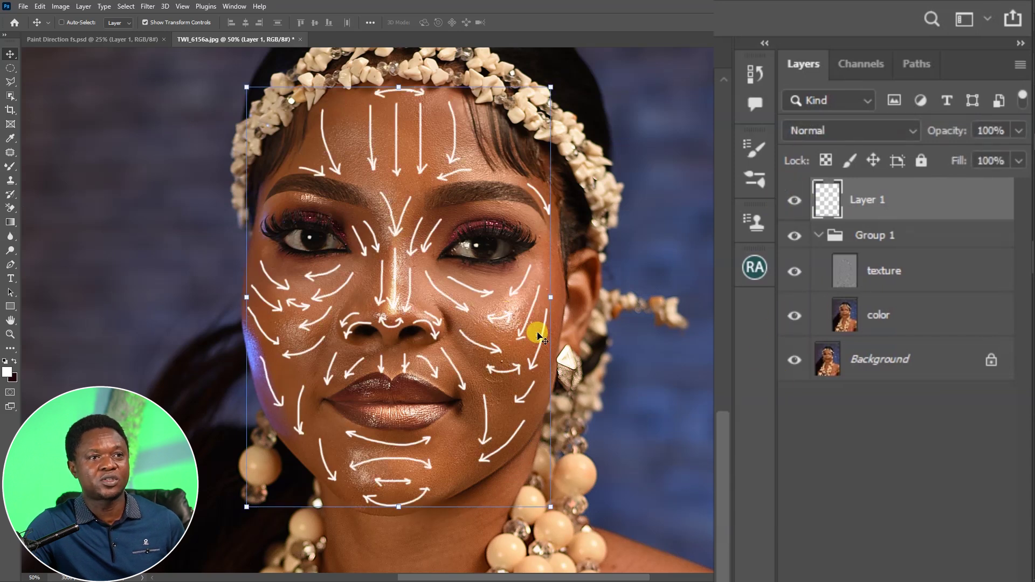
# - Select the color layer and blend the under-eye area and cheek on the earring side with the Mixer Brush along the arrows
pyautogui.click(819, 316)
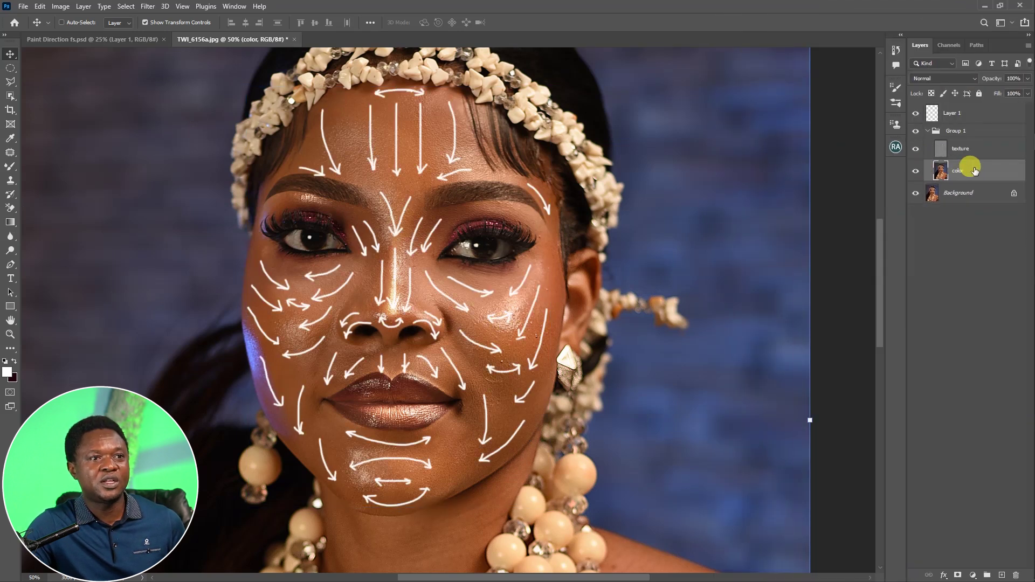
pyautogui.click(11, 169)
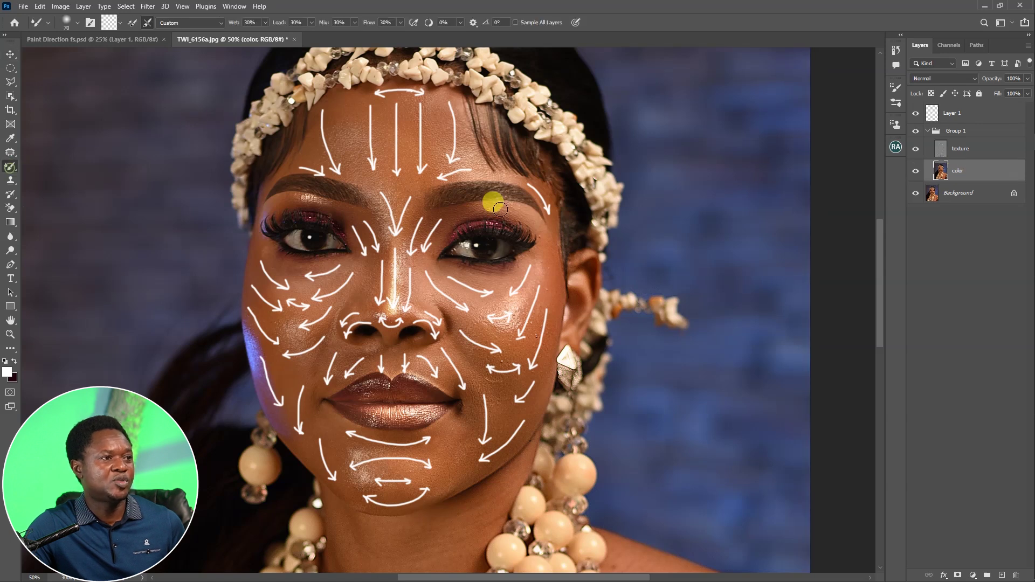
pyautogui.hotkey('ctrl', '+')
pyautogui.hotkey('ctrl', '+')
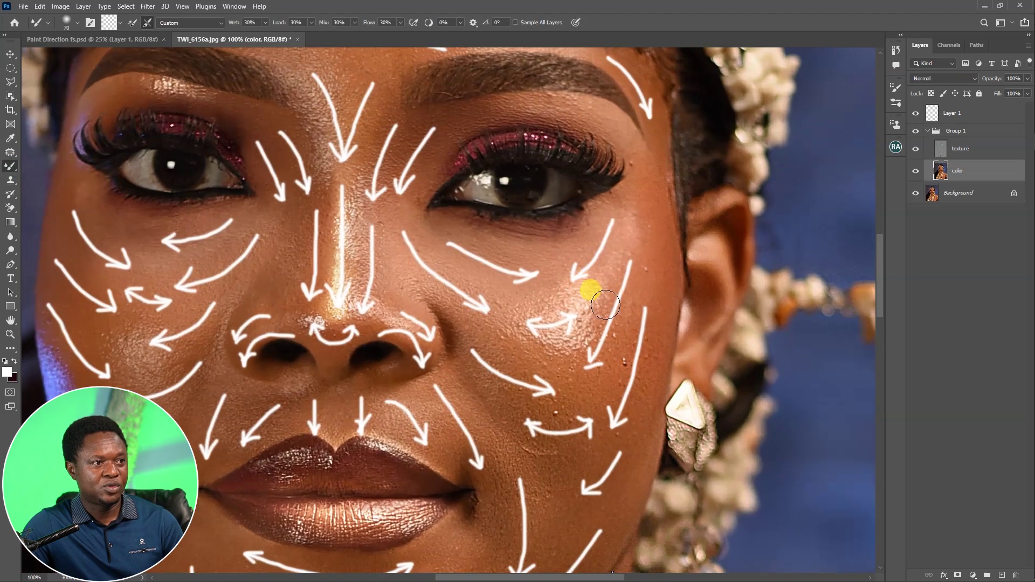
pyautogui.moveTo(635, 223)
pyautogui.mouseDown()
pyautogui.moveTo(610, 258)
pyautogui.moveTo(628, 222)
pyautogui.moveTo(572, 280)
pyautogui.moveTo(581, 238)
pyautogui.moveTo(587, 255)
pyautogui.moveTo(582, 239)
pyautogui.moveTo(562, 272)
pyautogui.moveTo(609, 235)
pyautogui.moveTo(572, 247)
pyautogui.moveTo(563, 284)
pyautogui.moveTo(587, 269)
pyautogui.moveTo(612, 211)
pyautogui.moveTo(579, 279)
pyautogui.moveTo(639, 191)
pyautogui.mouseUp()
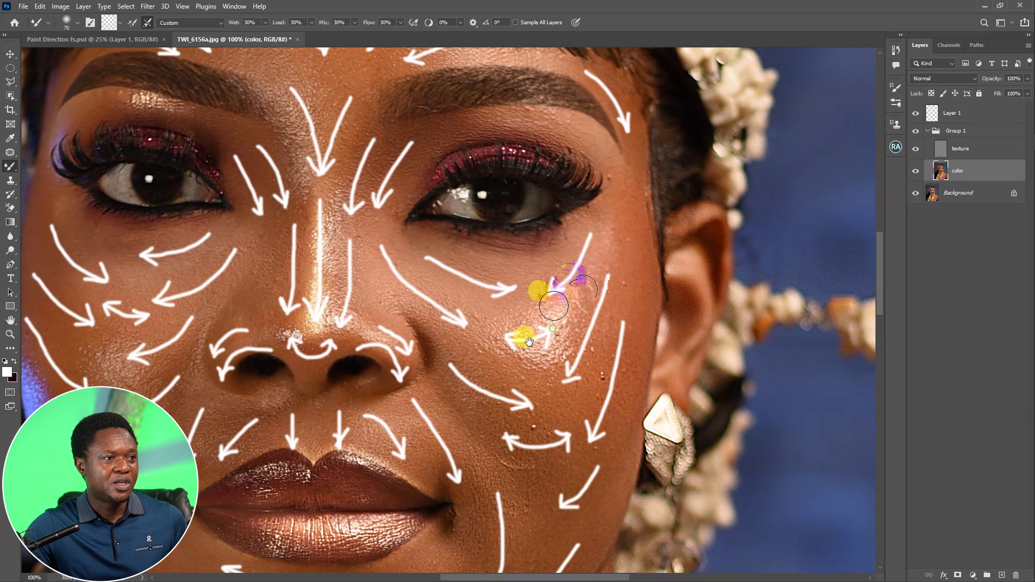
pyautogui.keyDown('ctrl'); pyautogui.click(541, 286); pyautogui.keyUp('ctrl')
pyautogui.moveTo(618, 301); pyautogui.dragTo(506, 319)
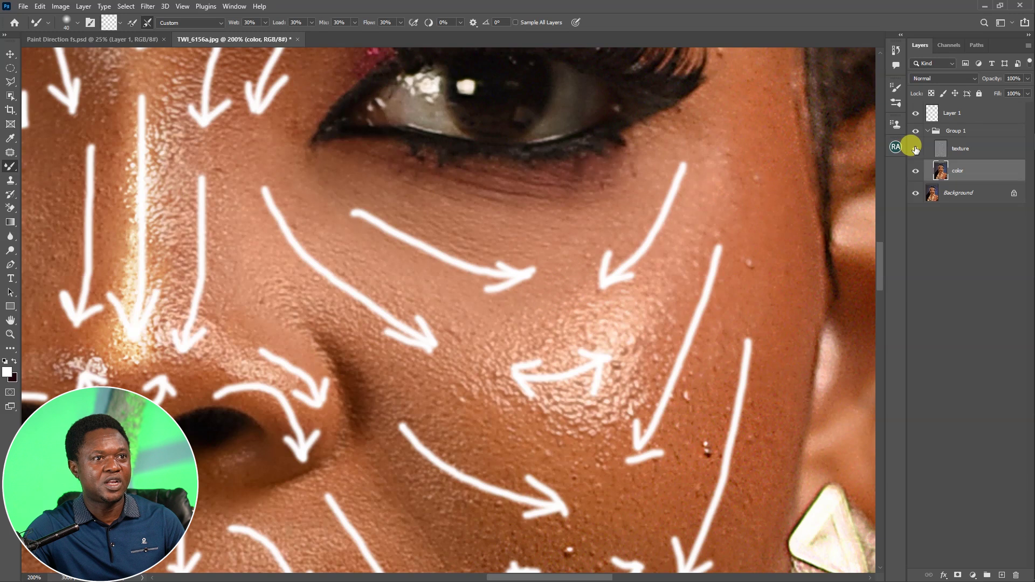
# - Hide the arrow layer and smooth the under-eye and cheek highlight transitions, varying the Mixer Brush size between 40 and 60 px
pyautogui.click(916, 114)
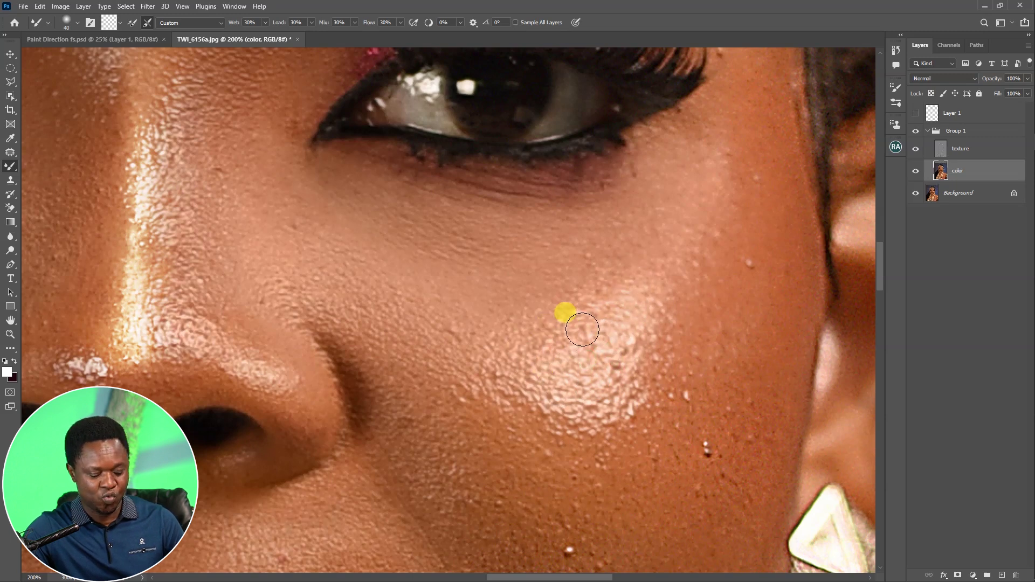
pyautogui.press(']')
pyautogui.press(']')
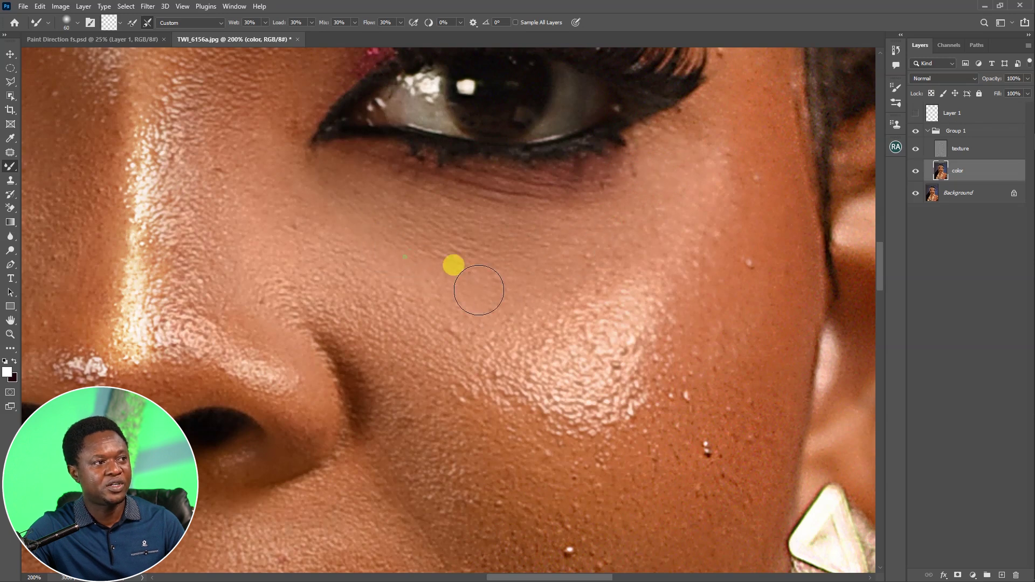
pyautogui.moveTo(590, 268)
pyautogui.mouseDown()
pyautogui.moveTo(596, 342)
pyautogui.moveTo(576, 337)
pyautogui.moveTo(590, 333)
pyautogui.moveTo(589, 348)
pyautogui.moveTo(620, 340)
pyautogui.mouseUp()
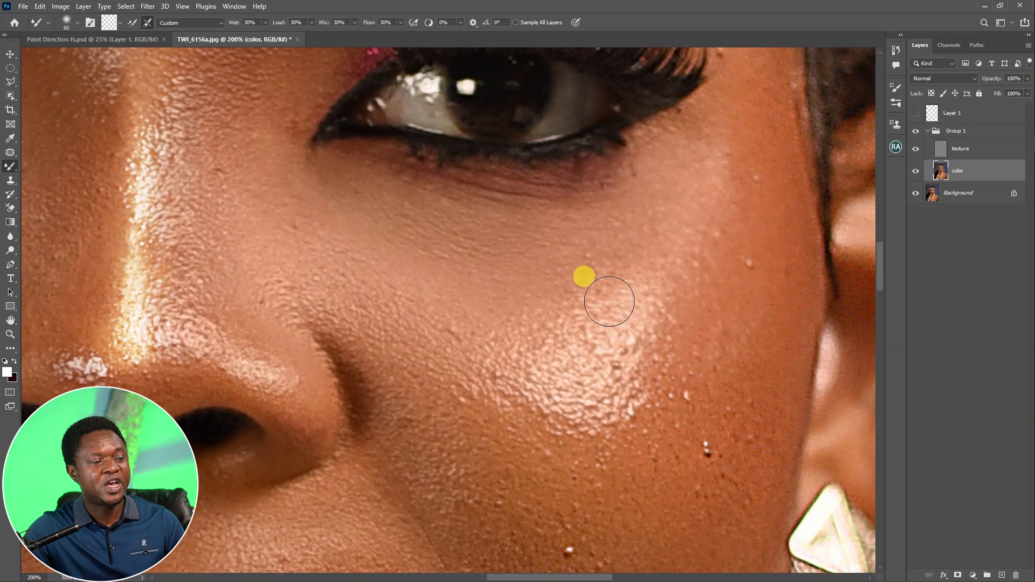
pyautogui.moveTo(705, 305); pyautogui.dragTo(610, 296)
pyautogui.press('[')
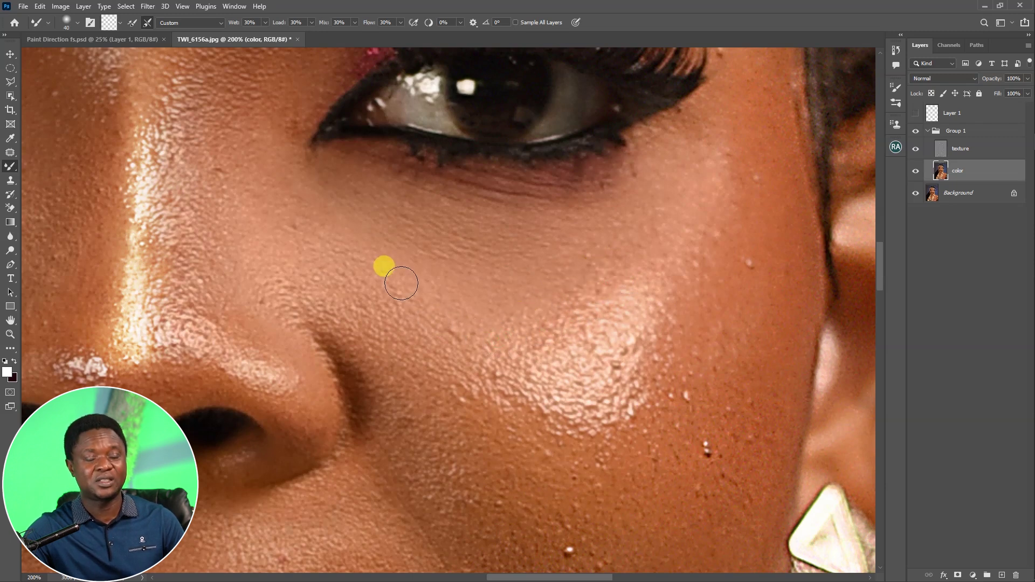
pyautogui.press(']')
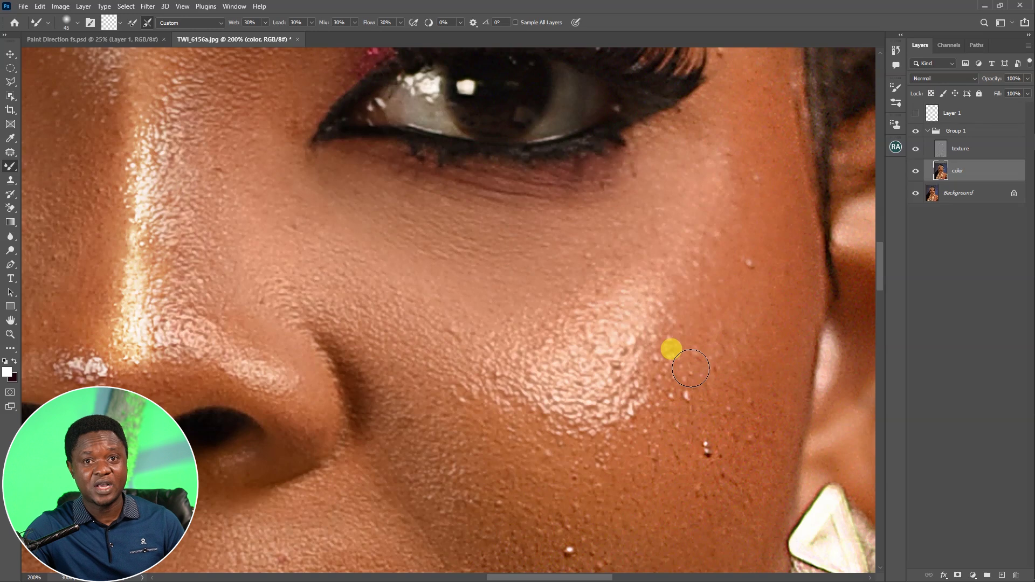
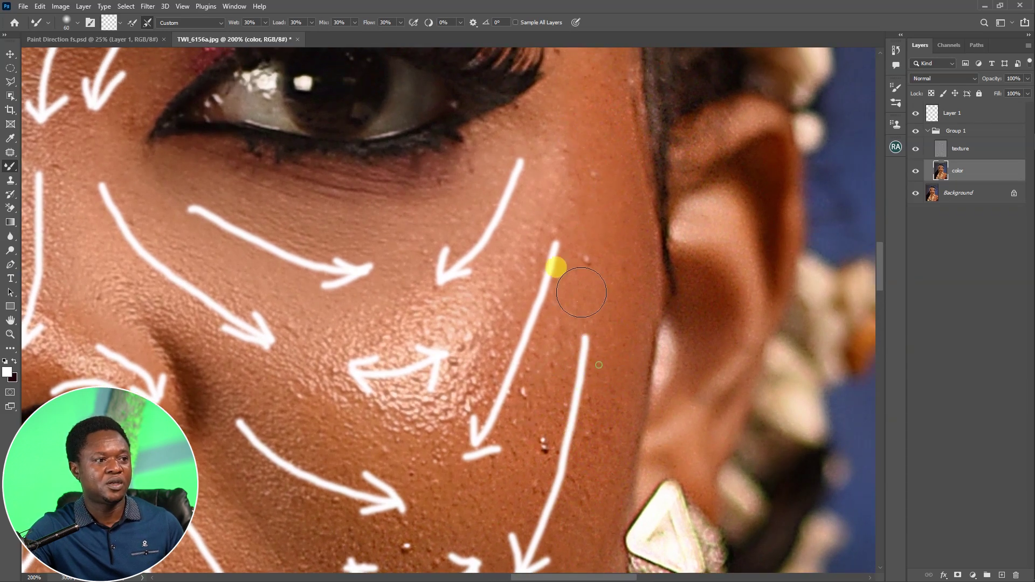
# - Blend the outer and lower cheek near the earring along the arrow directions, enlarging the Mixer Brush to 100 px
pyautogui.moveTo(503, 431); pyautogui.dragTo(596, 266)
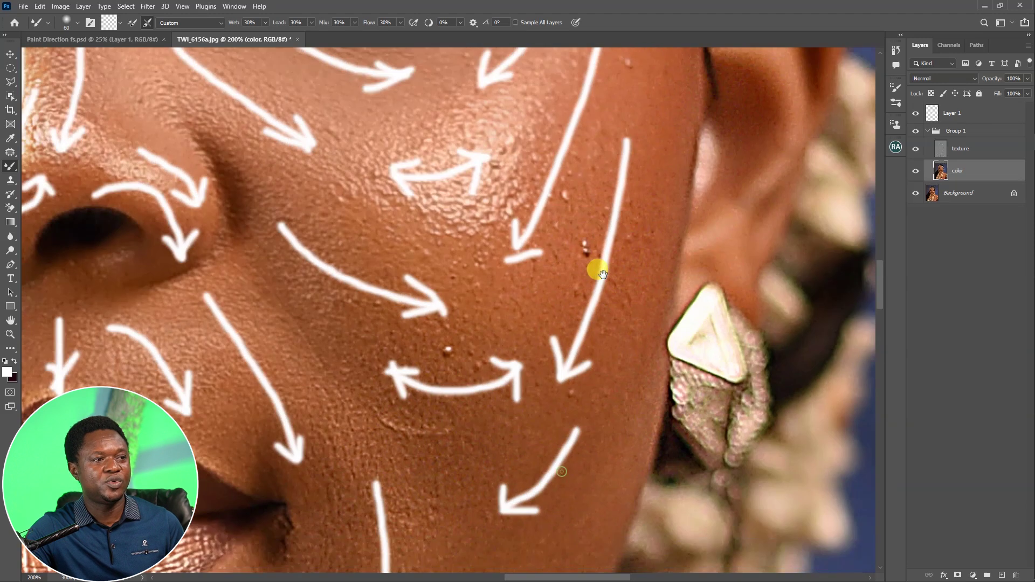
pyautogui.hotkey('ctrl', '-')
pyautogui.hotkey('ctrl', '-')
pyautogui.hotkey('ctrl', '-')
pyautogui.hotkey('ctrl', '-')
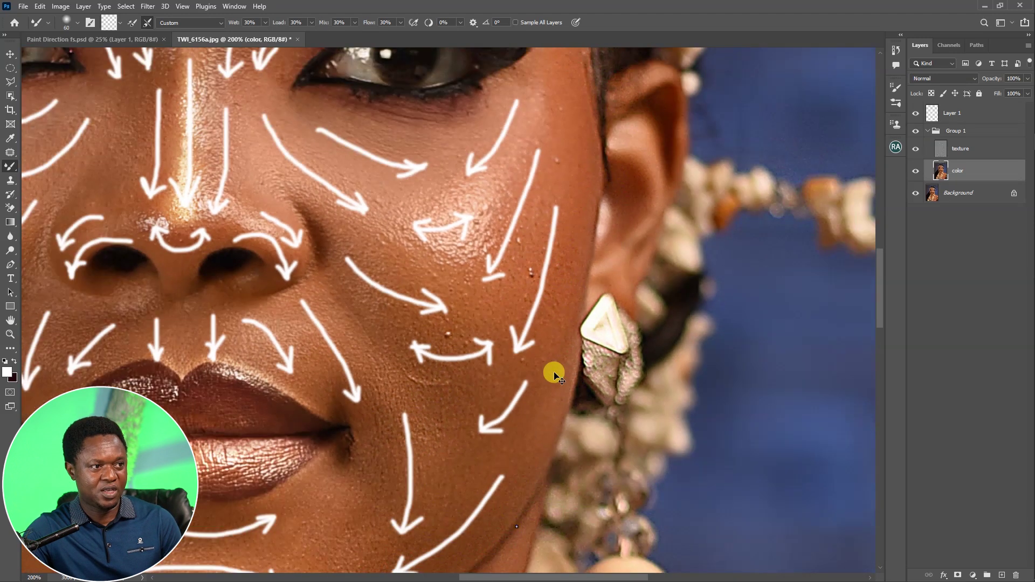
pyautogui.press(']')
pyautogui.press(']')
pyautogui.press(']')
pyautogui.press(']')
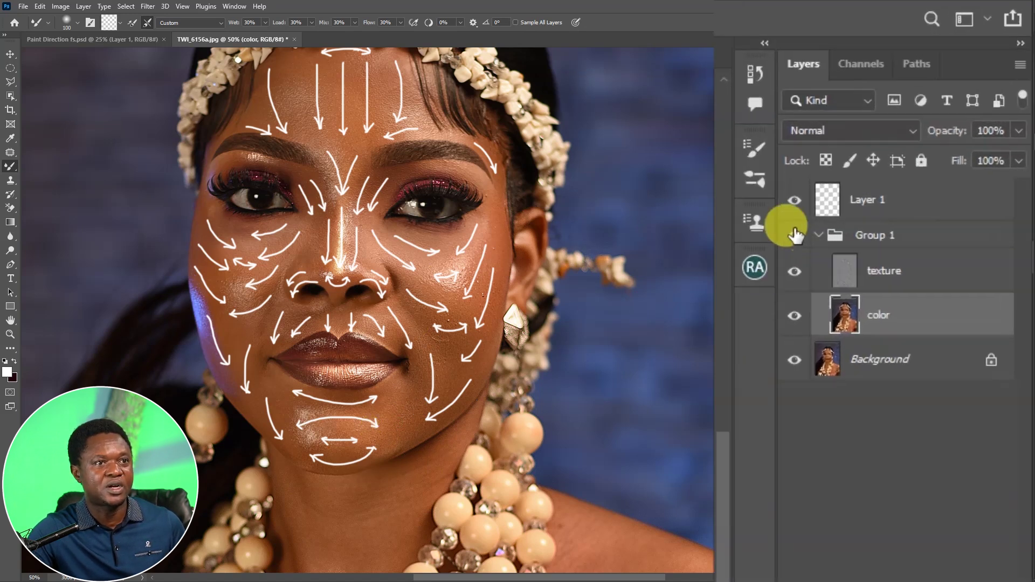
# - Compare the retouched face with the original Background while the arrow layer is hidden, and restore the arrow guide
pyautogui.click(794, 201)
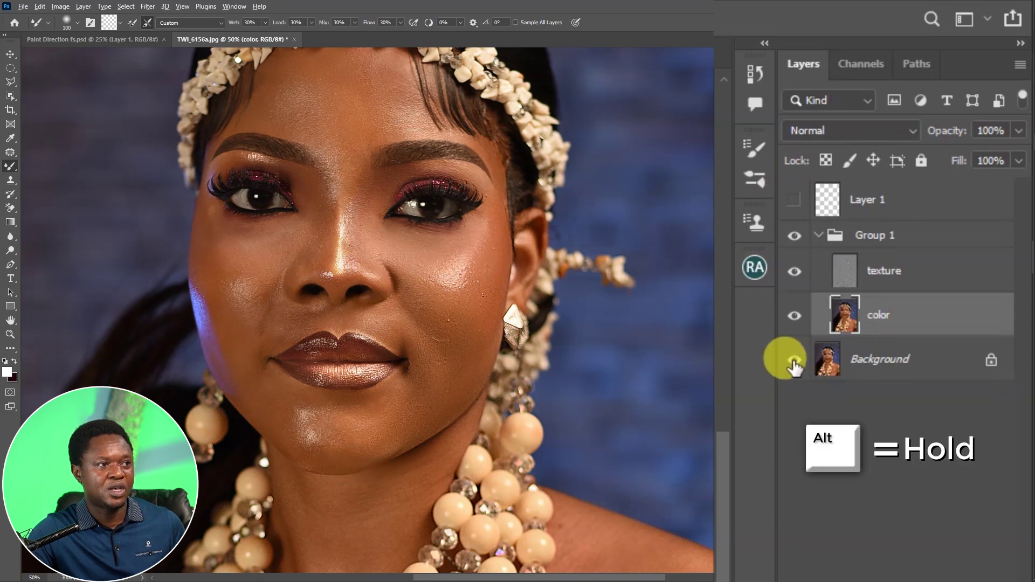
pyautogui.keyDown('alt'); pyautogui.click(794, 361); pyautogui.keyUp('alt')
pyautogui.keyDown('alt'); pyautogui.click(794, 361); pyautogui.keyUp('alt')
pyautogui.keyDown('alt'); pyautogui.click(794, 362); pyautogui.keyUp('alt')
pyautogui.keyDown('alt'); pyautogui.click(794, 362); pyautogui.keyUp('alt')
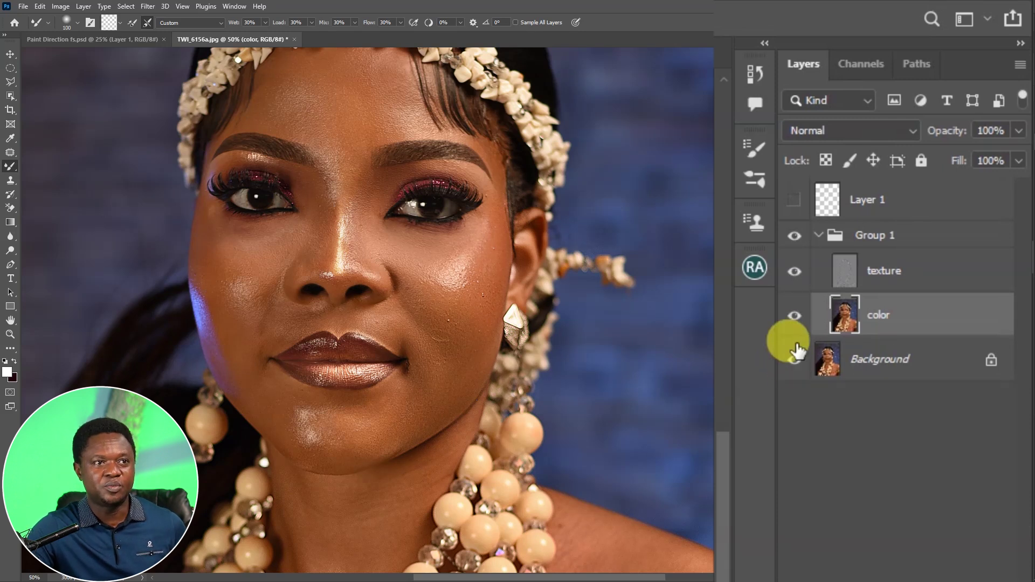
pyautogui.click(790, 202)
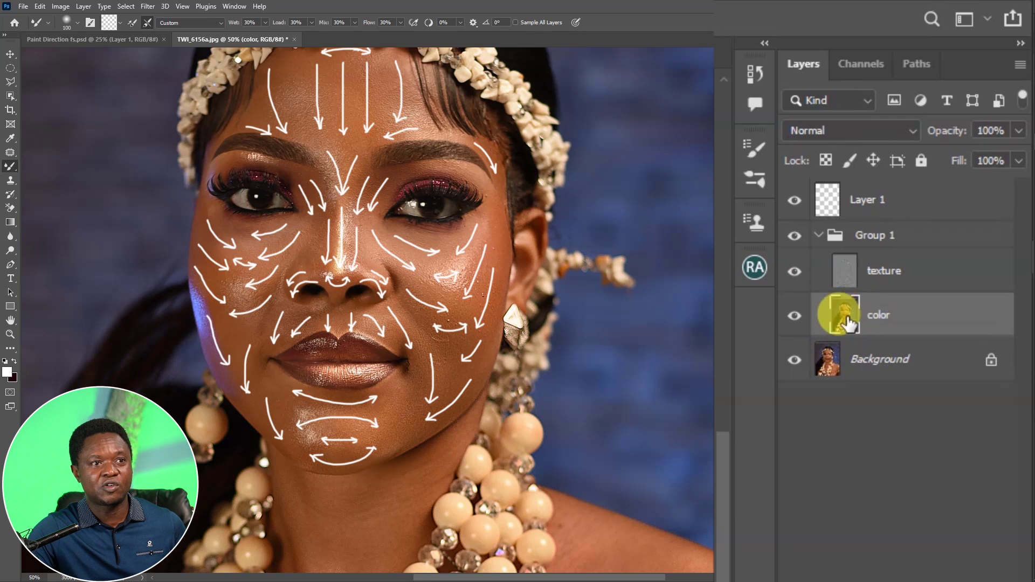
# - Reduce the Mixer Brush to 70 px and blend the cheek opposite the earring on the color layer, following the arrows
pyautogui.scroll(1, 468, 279)
pyautogui.scroll(2, 469, 279)
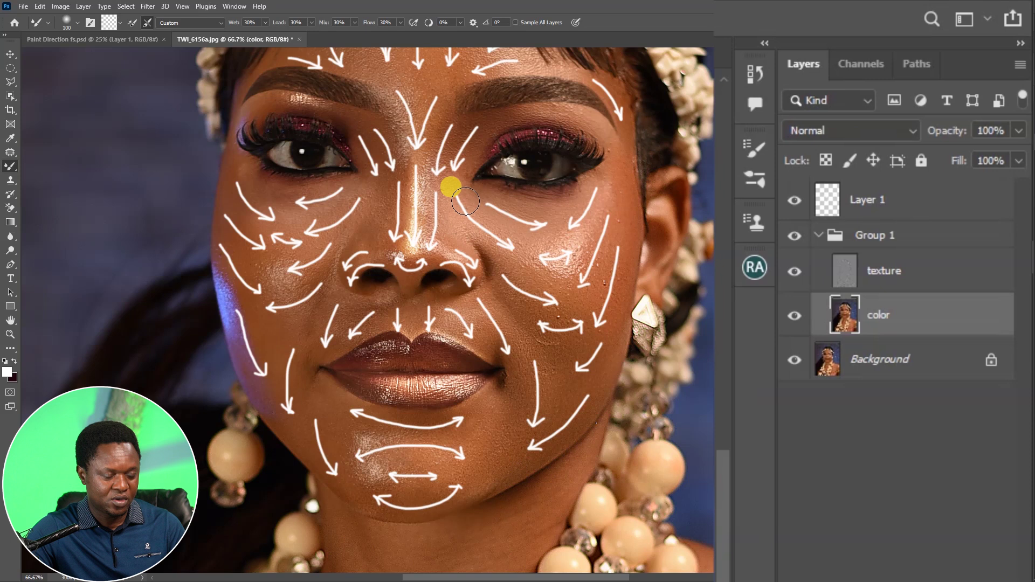
pyautogui.press('[')
pyautogui.press('[')
pyautogui.press('[')
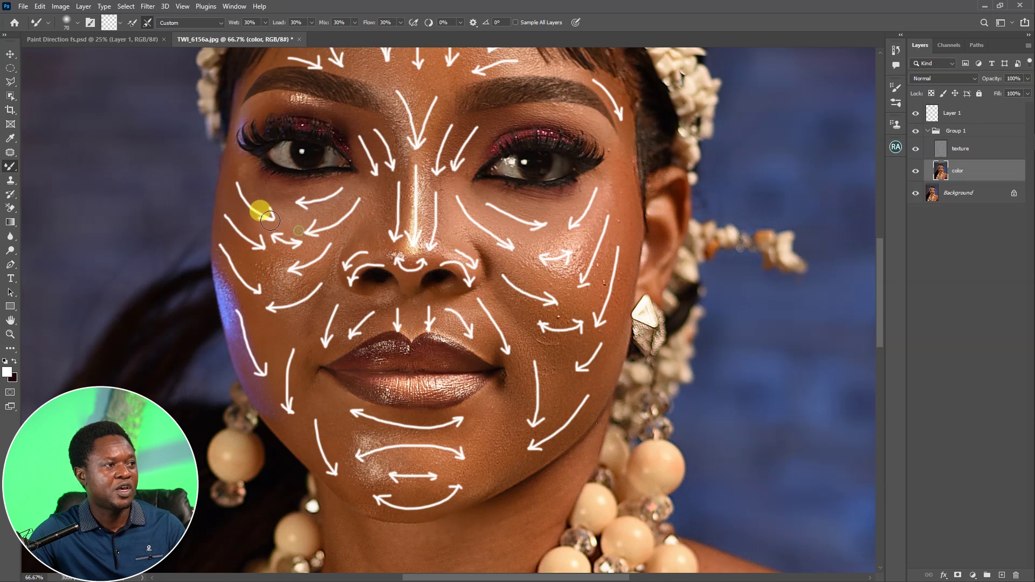
pyautogui.moveTo(305, 245); pyautogui.dragTo(322, 246)
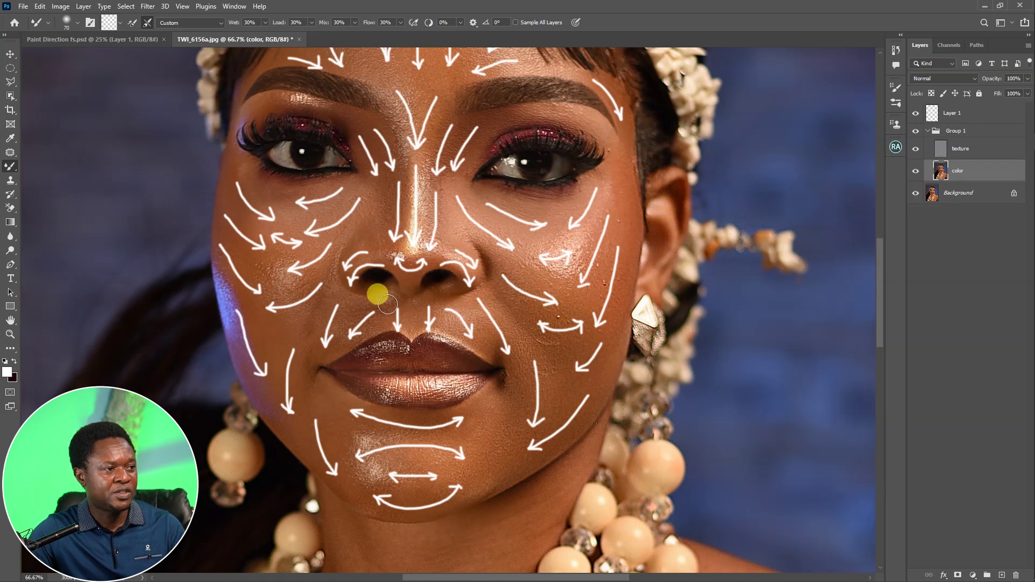
# - Blend the skin above the upper lip and across the chin along the arrows, using brush sizes of 50 and 70 px
pyautogui.press('[')
pyautogui.press('[')
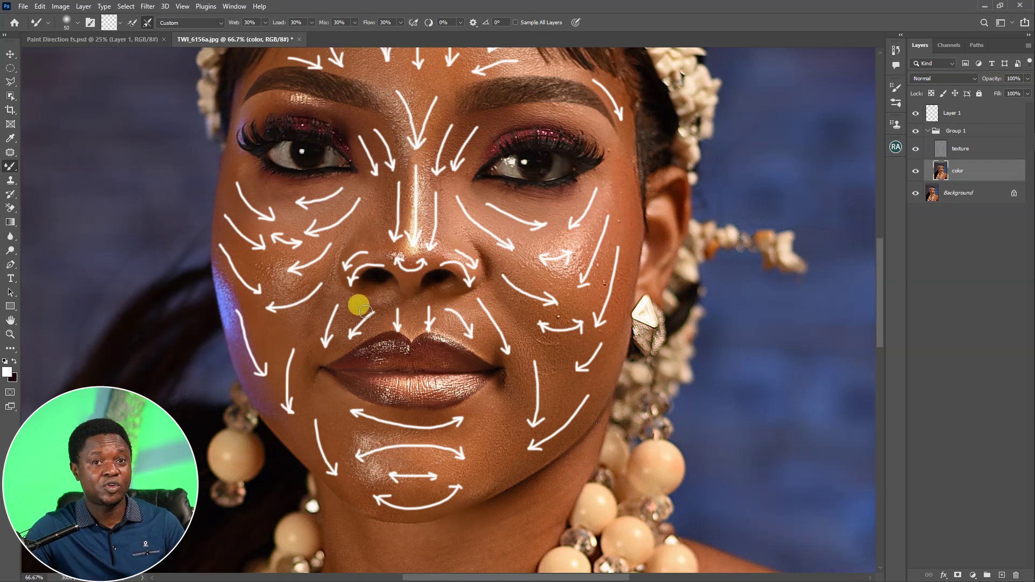
pyautogui.press(']')
pyautogui.press(']')
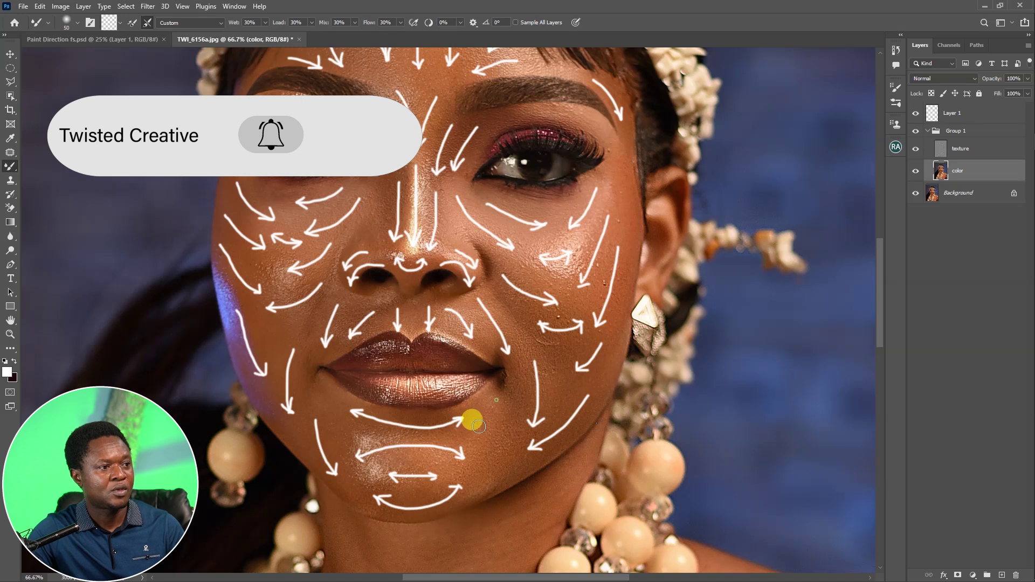
pyautogui.press(']')
pyautogui.press(']')
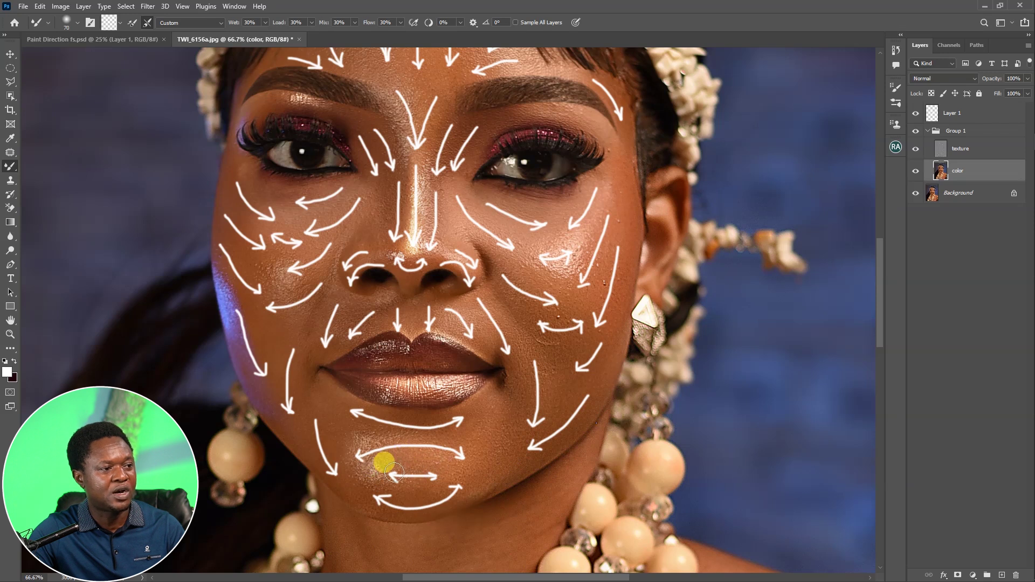
pyautogui.moveTo(367, 451)
pyautogui.mouseDown()
pyautogui.moveTo(347, 451)
pyautogui.moveTo(418, 448)
pyautogui.mouseUp()
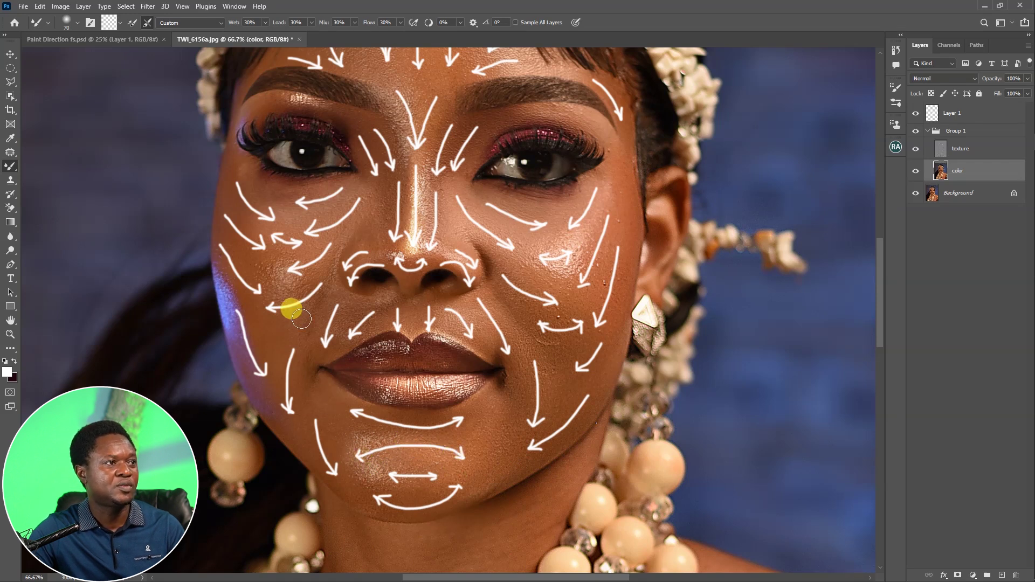
# - Blend the skin between the eyebrows and along the nose bridge with downward Mixer Brush strokes following the arrows
pyautogui.moveTo(439, 287); pyautogui.dragTo(430, 395)
pyautogui.moveTo(392, 247); pyautogui.dragTo(403, 256)
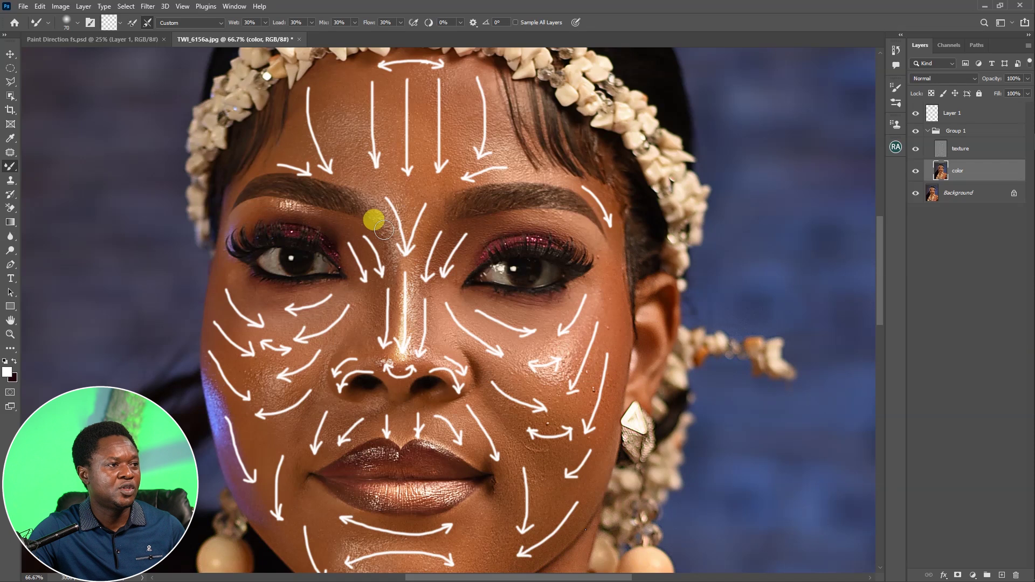
pyautogui.moveTo(384, 219); pyautogui.dragTo(390, 248)
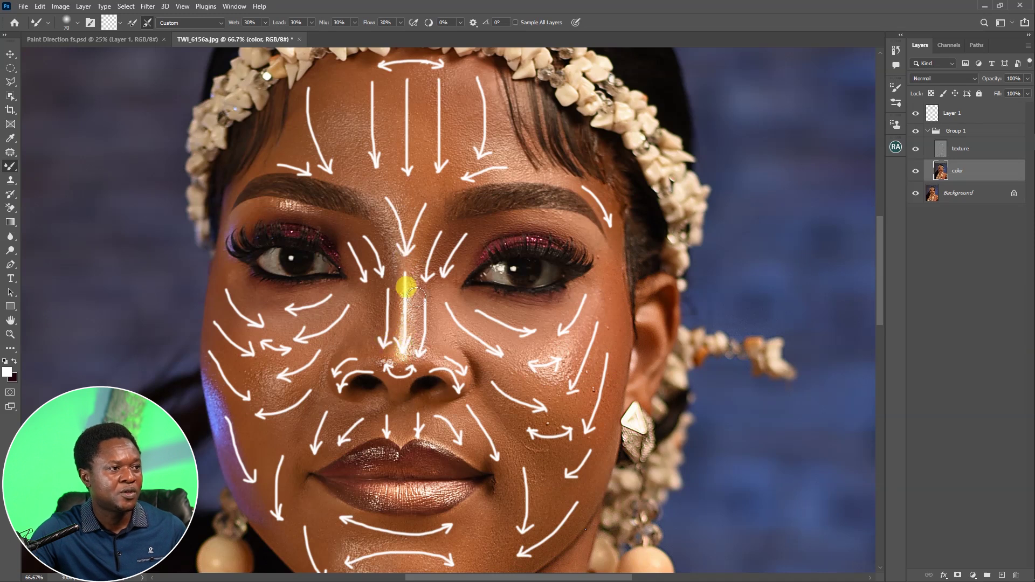
pyautogui.moveTo(425, 244)
pyautogui.mouseDown()
pyautogui.moveTo(409, 221)
pyautogui.moveTo(420, 291)
pyautogui.mouseUp()
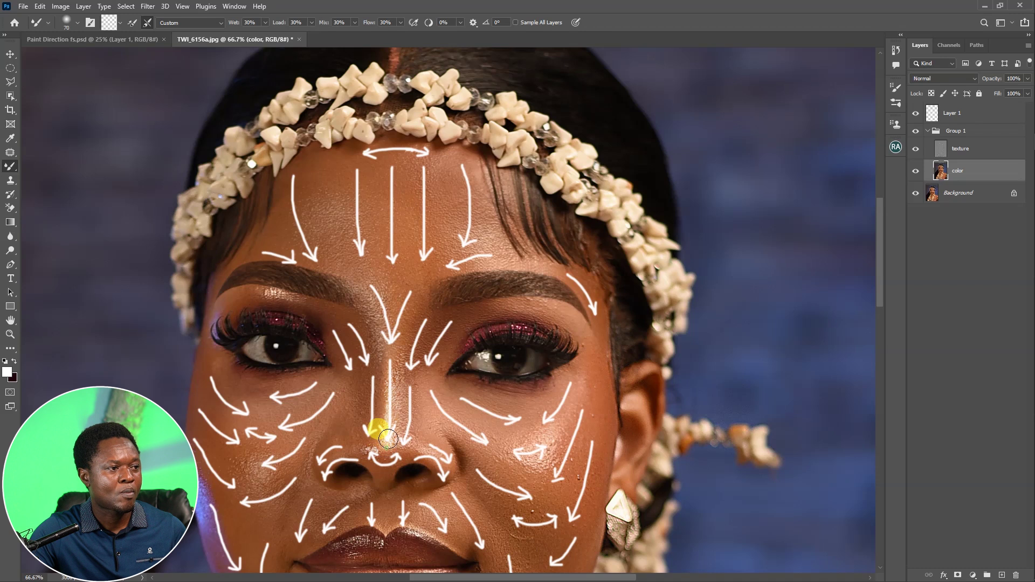
pyautogui.moveTo(396, 255); pyautogui.dragTo(395, 294)
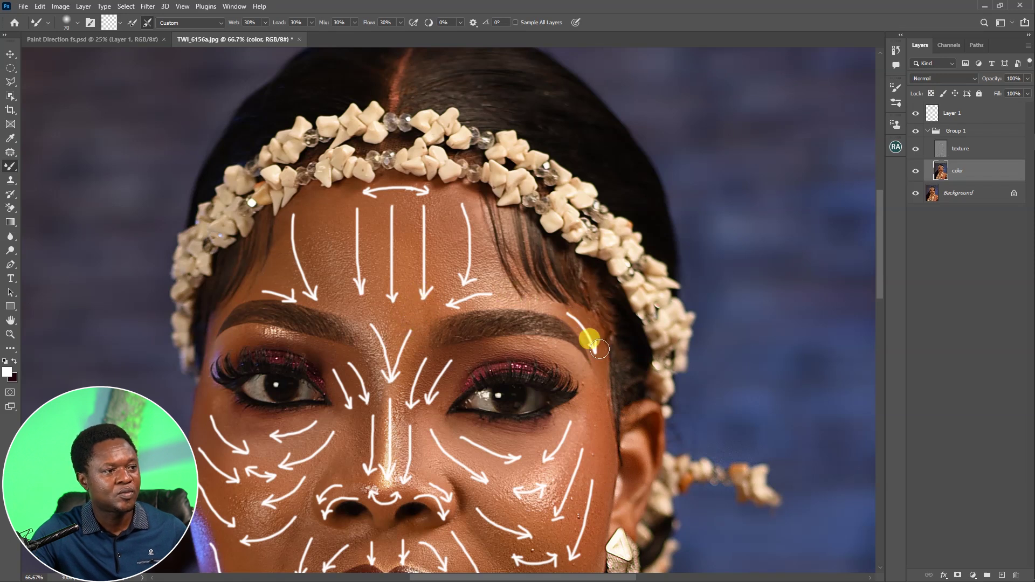
# - Blend the temple, the inner eye corner and the forehead with the Mixer Brush along the arrow directions
pyautogui.moveTo(599, 420); pyautogui.dragTo(563, 314)
pyautogui.moveTo(531, 209); pyautogui.dragTo(480, 440)
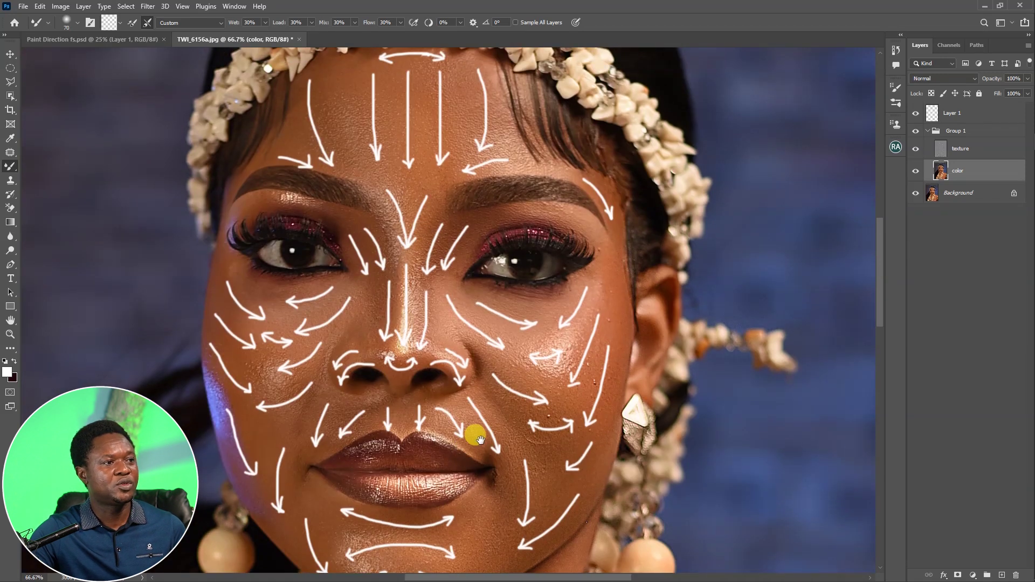
pyautogui.moveTo(465, 237); pyautogui.dragTo(443, 282)
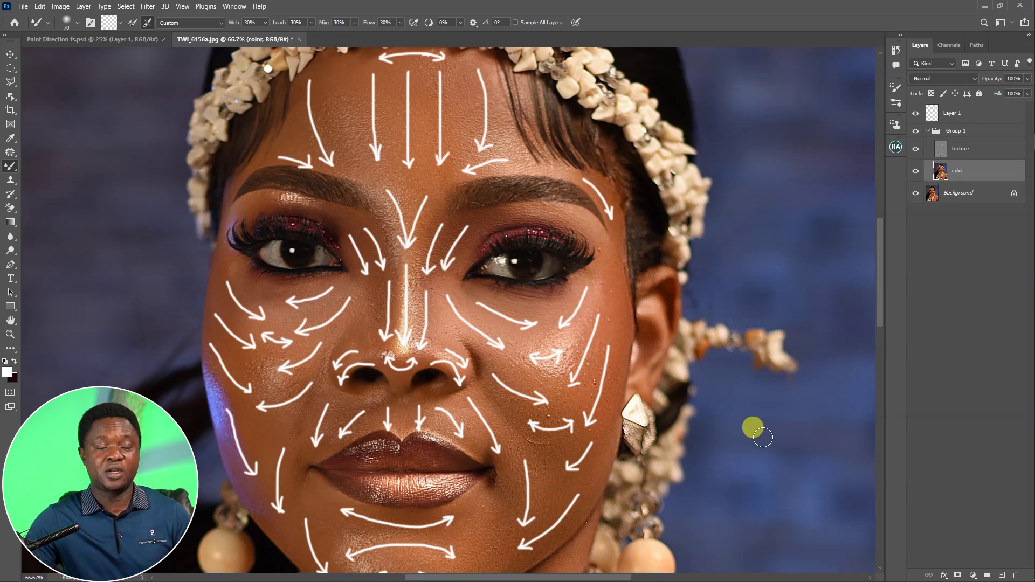
pyautogui.moveTo(509, 337); pyautogui.dragTo(529, 416)
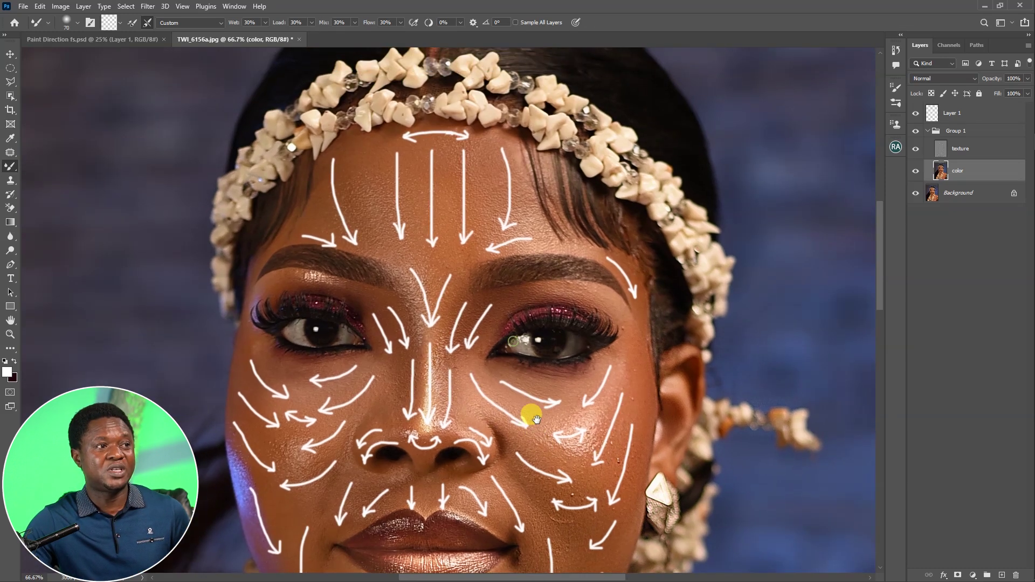
pyautogui.moveTo(494, 194); pyautogui.dragTo(443, 239)
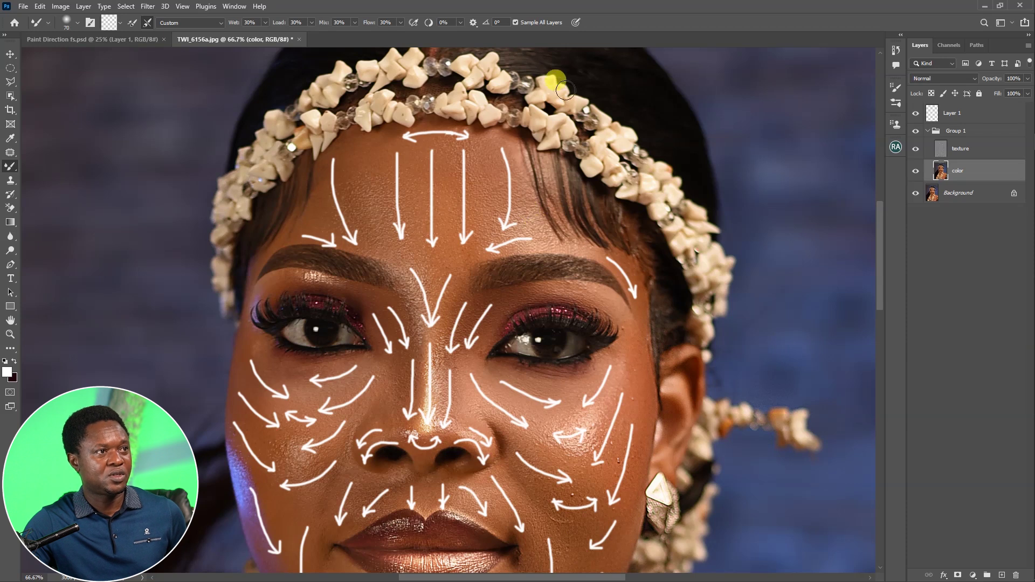
# - Turn off Sample All Layers for the Mixer Brush and compare the retouch with the original Background, with the arrow layer hidden
pyautogui.click(515, 22)
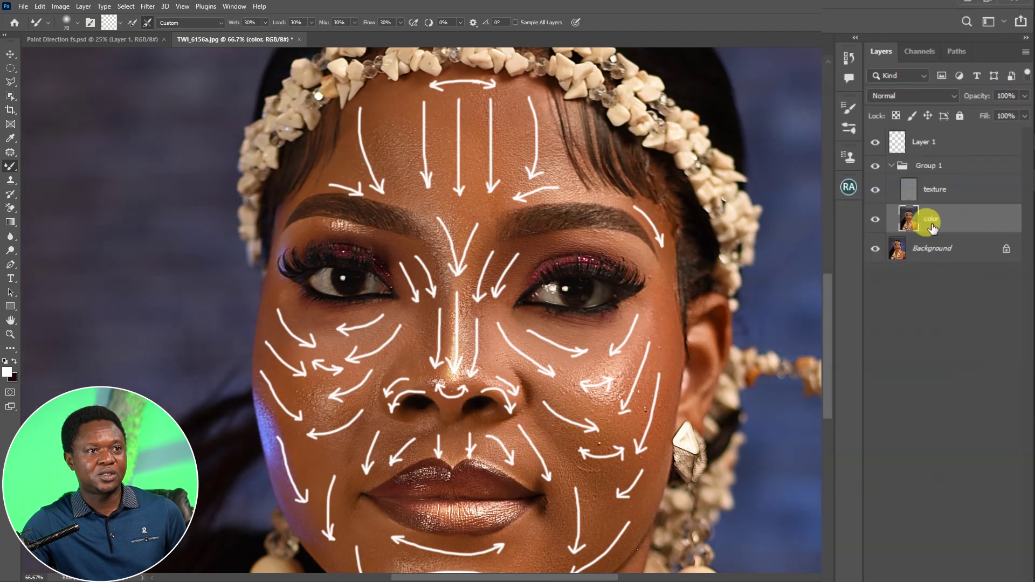
pyautogui.click(795, 201)
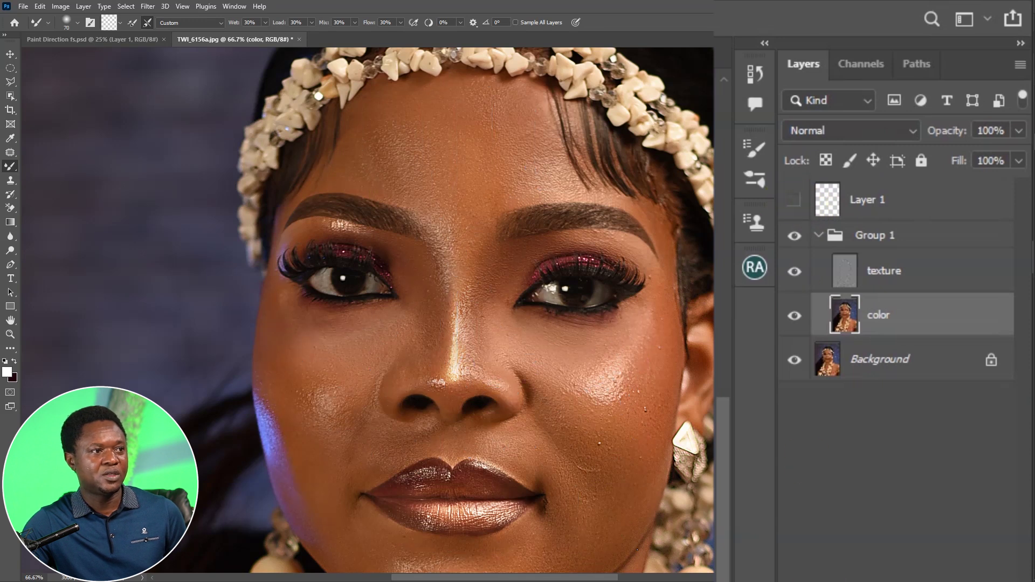
pyautogui.keyDown('alt'); pyautogui.click(795, 365); pyautogui.keyUp('alt')
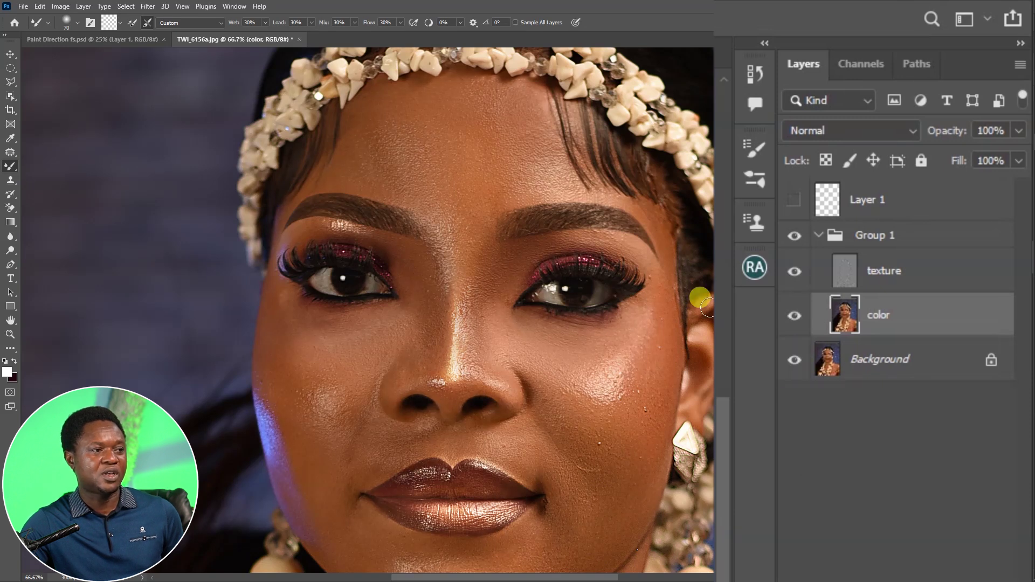
# - Hide the texture layer and blend the color layer's skin on the cheek beside the visible ear with the Mixer Brush
pyautogui.hotkey('ctrl', '-')
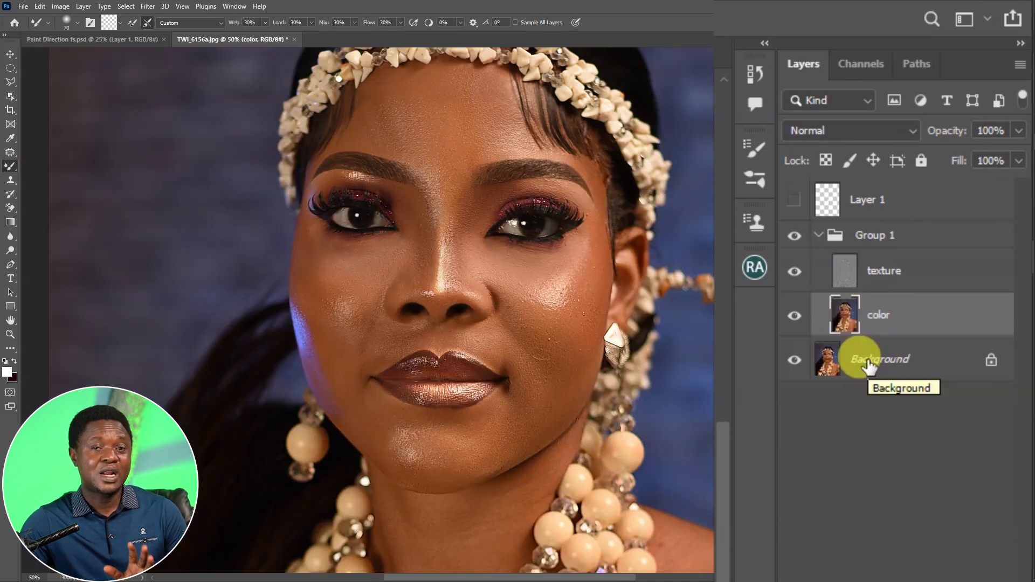
pyautogui.click(796, 273)
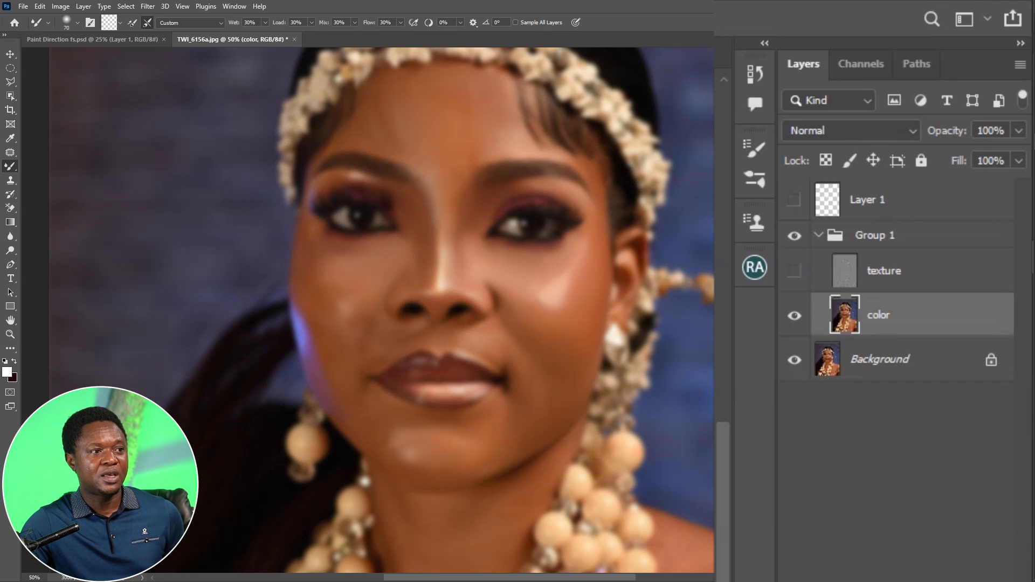
pyautogui.hotkey('ctrl', '+')
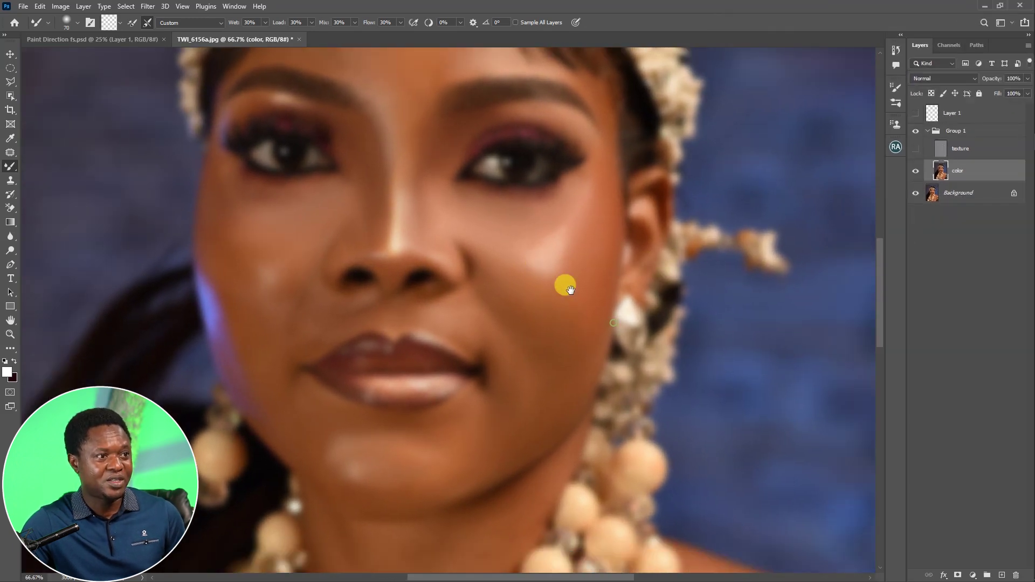
pyautogui.hotkey('ctrl', '+')
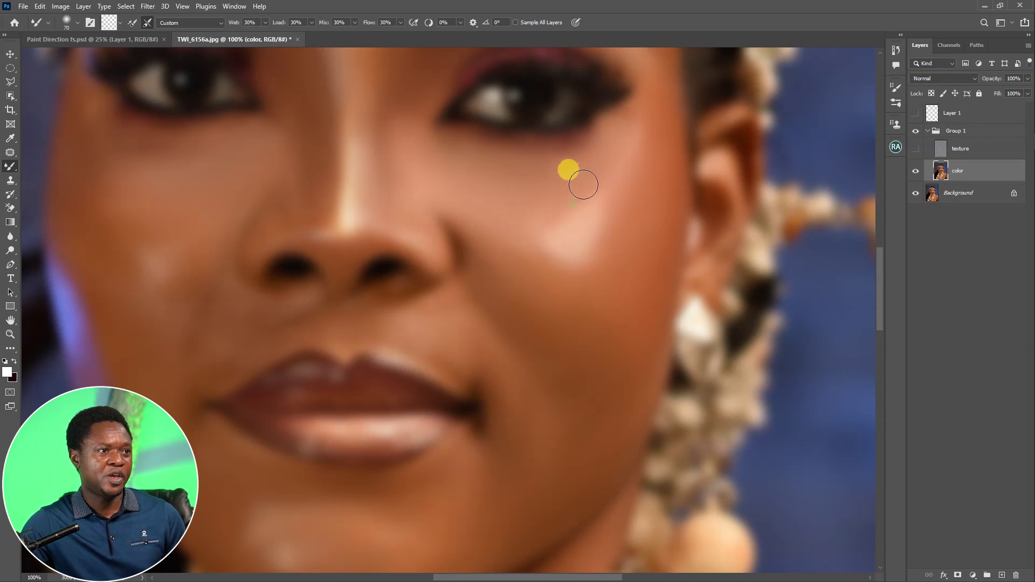
pyautogui.moveTo(589, 200)
pyautogui.mouseDown()
pyautogui.moveTo(538, 222)
pyautogui.moveTo(608, 220)
pyautogui.moveTo(591, 250)
pyautogui.moveTo(529, 242)
pyautogui.moveTo(567, 261)
pyautogui.moveTo(486, 213)
pyautogui.moveTo(480, 233)
pyautogui.mouseUp()
pyautogui.moveTo(602, 183); pyautogui.dragTo(605, 178)
pyautogui.moveTo(657, 200); pyautogui.dragTo(629, 316)
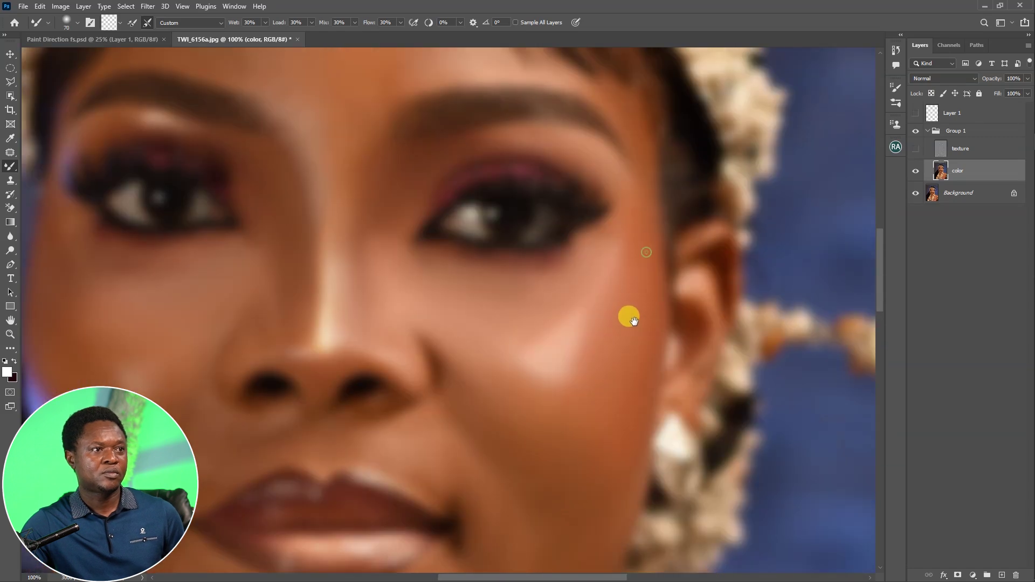
# - Blend the under-eye area and the cheek on the blue-lit side of the face with the Mixer Brush, using a larger brush
pyautogui.moveTo(513, 254); pyautogui.dragTo(617, 324)
pyautogui.moveTo(467, 227)
pyautogui.mouseDown()
pyautogui.moveTo(482, 243)
pyautogui.moveTo(494, 227)
pyautogui.moveTo(494, 250)
pyautogui.moveTo(509, 218)
pyautogui.moveTo(507, 187)
pyautogui.moveTo(408, 219)
pyautogui.moveTo(434, 293)
pyautogui.moveTo(438, 360)
pyautogui.moveTo(418, 293)
pyautogui.moveTo(421, 343)
pyautogui.moveTo(475, 286)
pyautogui.mouseUp()
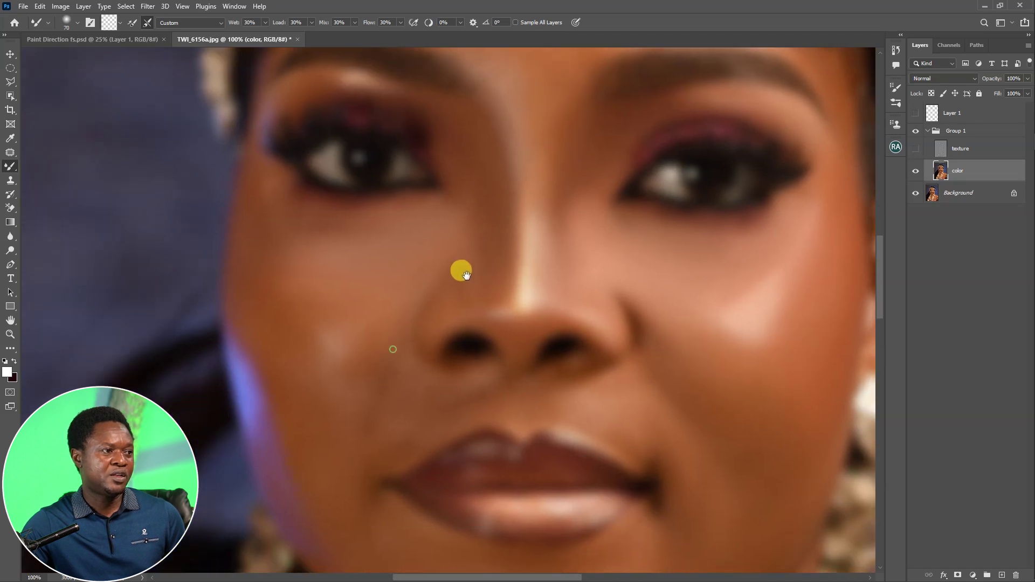
pyautogui.moveTo(367, 350)
pyautogui.mouseDown()
pyautogui.moveTo(387, 303)
pyautogui.moveTo(365, 341)
pyautogui.moveTo(372, 357)
pyautogui.moveTo(377, 339)
pyautogui.moveTo(362, 360)
pyautogui.moveTo(366, 372)
pyautogui.moveTo(321, 373)
pyautogui.moveTo(393, 347)
pyautogui.moveTo(331, 374)
pyautogui.moveTo(375, 351)
pyautogui.moveTo(355, 385)
pyautogui.moveTo(391, 322)
pyautogui.moveTo(361, 388)
pyautogui.moveTo(391, 348)
pyautogui.moveTo(352, 371)
pyautogui.moveTo(331, 368)
pyautogui.moveTo(275, 318)
pyautogui.moveTo(279, 280)
pyautogui.moveTo(351, 283)
pyautogui.moveTo(295, 257)
pyautogui.moveTo(348, 277)
pyautogui.moveTo(409, 271)
pyautogui.moveTo(409, 258)
pyautogui.moveTo(440, 265)
pyautogui.moveTo(410, 345)
pyautogui.moveTo(422, 312)
pyautogui.moveTo(412, 393)
pyautogui.moveTo(398, 256)
pyautogui.moveTo(358, 217)
pyautogui.moveTo(365, 230)
pyautogui.moveTo(350, 223)
pyautogui.moveTo(389, 278)
pyautogui.moveTo(356, 224)
pyautogui.moveTo(365, 224)
pyautogui.moveTo(377, 247)
pyautogui.moveTo(358, 218)
pyautogui.moveTo(393, 285)
pyautogui.moveTo(383, 267)
pyautogui.moveTo(387, 205)
pyautogui.moveTo(406, 230)
pyautogui.moveTo(393, 210)
pyautogui.moveTo(516, 247)
pyautogui.moveTo(505, 254)
pyautogui.moveTo(492, 223)
pyautogui.moveTo(475, 274)
pyautogui.moveTo(499, 279)
pyautogui.moveTo(463, 175)
pyautogui.moveTo(465, 235)
pyautogui.moveTo(434, 245)
pyautogui.moveTo(460, 269)
pyautogui.moveTo(513, 171)
pyautogui.moveTo(511, 248)
pyautogui.moveTo(522, 253)
pyautogui.moveTo(489, 216)
pyautogui.moveTo(488, 187)
pyautogui.moveTo(507, 225)
pyautogui.moveTo(469, 275)
pyautogui.moveTo(529, 234)
pyautogui.moveTo(432, 180)
pyautogui.moveTo(428, 163)
pyautogui.moveTo(448, 217)
pyautogui.moveTo(502, 243)
pyautogui.mouseUp()
pyautogui.scroll(1, 285, 267)
pyautogui.press(']')
pyautogui.press(']')
pyautogui.press(']')
pyautogui.press(']')
# - Blend the lower face towards the chin and neck with the Mixer Brush, reducing the brush size to 60 px
pyautogui.press('space')
pyautogui.moveTo(605, 236)
pyautogui.mouseDown()
pyautogui.moveTo(631, 261)
pyautogui.moveTo(654, 261)
pyautogui.mouseUp()
pyautogui.press('space')
pyautogui.moveTo(629, 351)
pyautogui.mouseDown()
pyautogui.moveTo(635, 259)
pyautogui.moveTo(665, 257)
pyautogui.moveTo(617, 338)
pyautogui.moveTo(571, 330)
pyautogui.moveTo(648, 342)
pyautogui.moveTo(630, 368)
pyautogui.moveTo(591, 365)
pyautogui.moveTo(628, 400)
pyautogui.moveTo(630, 293)
pyautogui.moveTo(576, 383)
pyautogui.moveTo(524, 412)
pyautogui.moveTo(527, 392)
pyautogui.moveTo(561, 376)
pyautogui.moveTo(425, 346)
pyautogui.moveTo(483, 435)
pyautogui.moveTo(276, 274)
pyautogui.moveTo(312, 266)
pyautogui.moveTo(350, 345)
pyautogui.moveTo(325, 321)
pyautogui.moveTo(302, 256)
pyautogui.moveTo(311, 251)
pyautogui.moveTo(372, 356)
pyautogui.moveTo(377, 344)
pyautogui.moveTo(305, 349)
pyautogui.moveTo(294, 306)
pyautogui.moveTo(309, 296)
pyautogui.moveTo(297, 252)
pyautogui.moveTo(308, 252)
pyautogui.moveTo(317, 286)
pyautogui.moveTo(361, 321)
pyautogui.moveTo(340, 294)
pyautogui.moveTo(352, 360)
pyautogui.moveTo(337, 247)
pyautogui.moveTo(466, 452)
pyautogui.moveTo(429, 386)
pyautogui.moveTo(454, 412)
pyautogui.moveTo(404, 197)
pyautogui.mouseUp()
pyautogui.press('[')
pyautogui.press('[')
pyautogui.press('[')
pyautogui.press('[')
pyautogui.press('[')
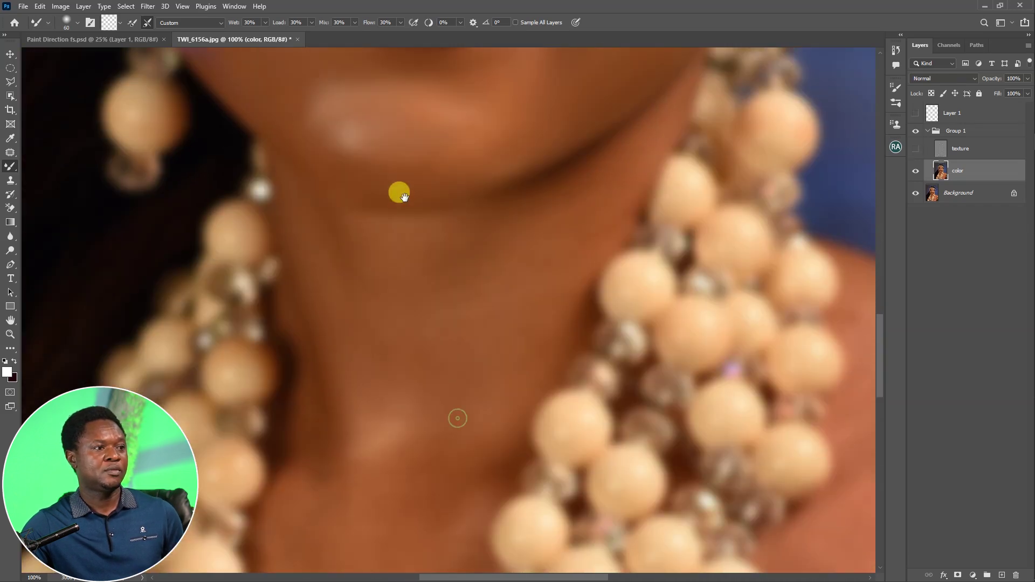
# - Blend the skin of the neck and the chest between the bead strands with a 175 px Mixer Brush
pyautogui.hotkey('ctrl', '-')
pyautogui.press(']')
pyautogui.press(']')
pyautogui.press(']')
pyautogui.press(']')
pyautogui.press(']')
pyautogui.press(']')
pyautogui.press(']')
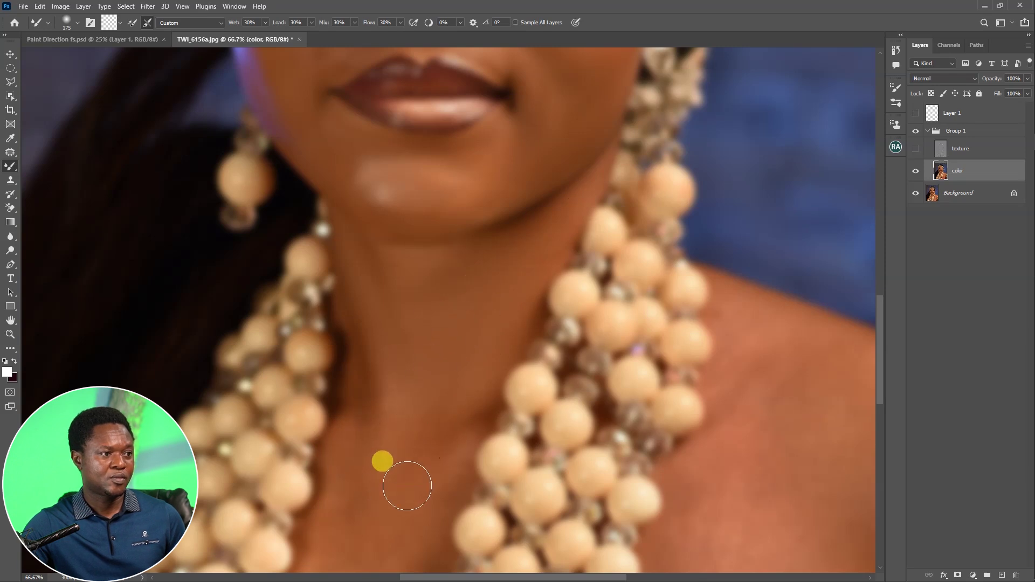
pyautogui.scroll(-5, 453, 167)
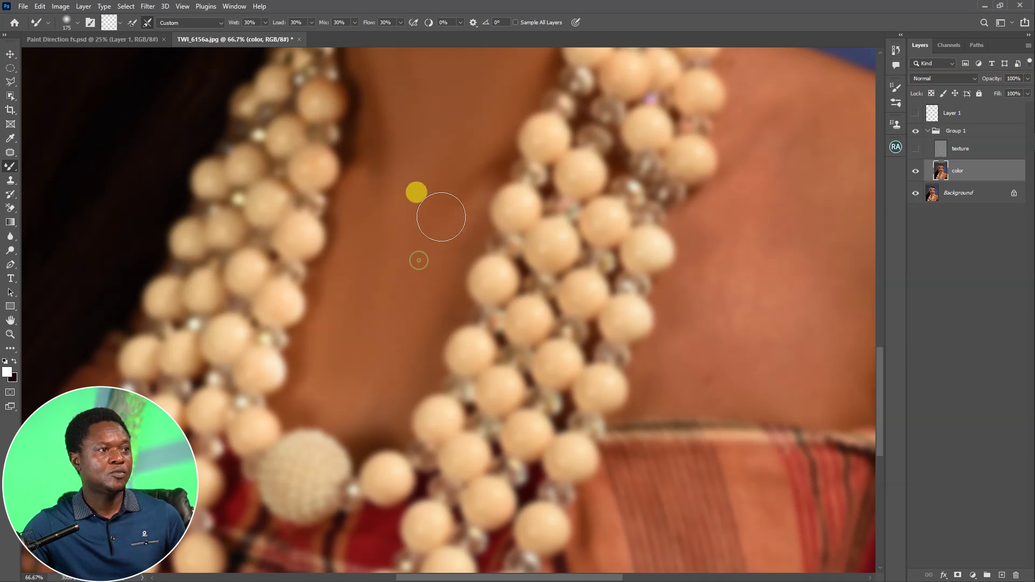
# - Blend the skin of the bare shoulder and upper chest beside the necklace with the 175 px Mixer Brush
pyautogui.scroll(3, 513, 402)
pyautogui.hscroll(5, 513, 402)
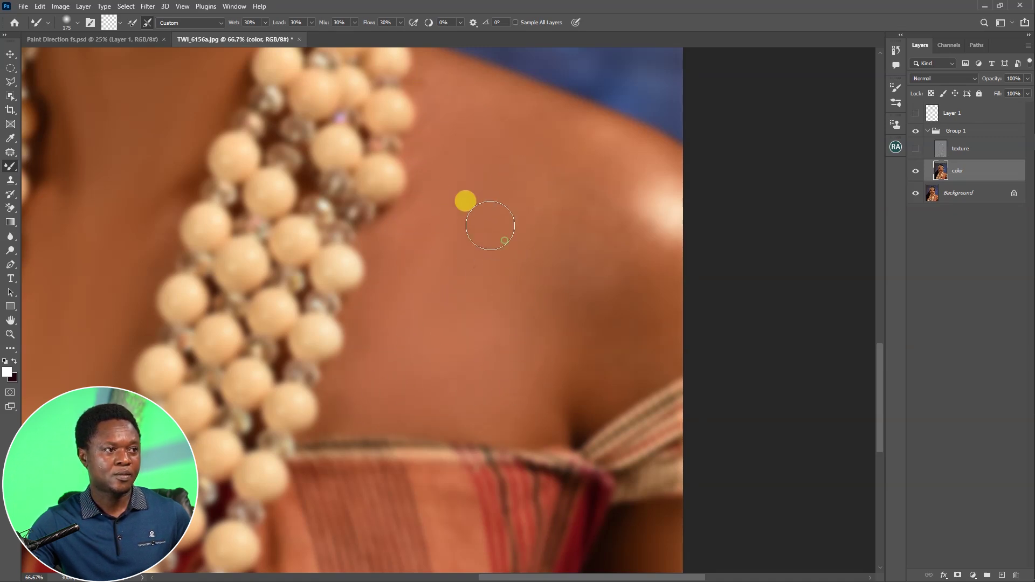
pyautogui.hscroll(3, 469, 323)
pyautogui.scroll(1, 469, 323)
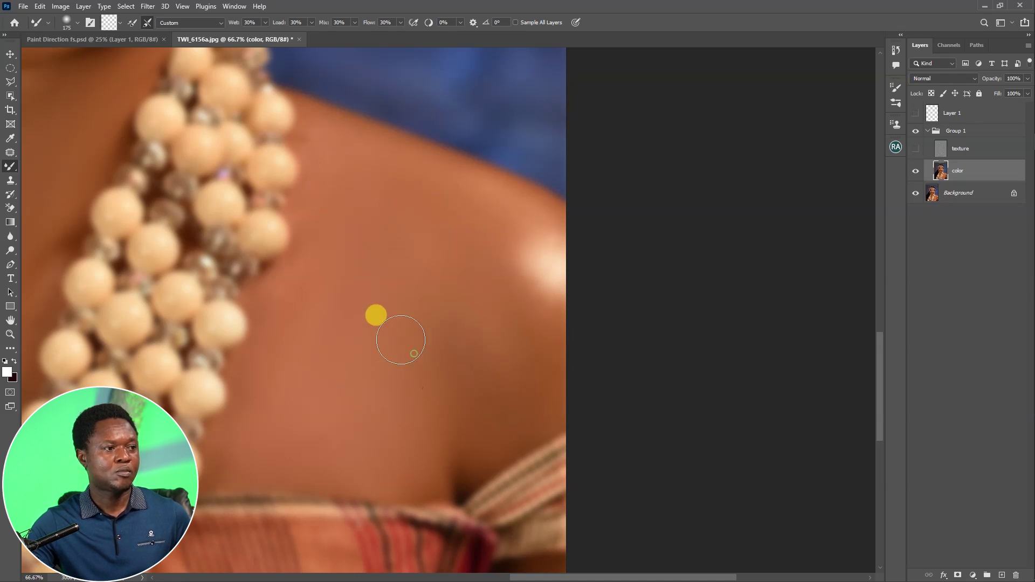
pyautogui.moveTo(335, 407); pyautogui.dragTo(486, 399)
# - Review the smoothed color layer across the whole portrait and make the texture layer visible again
pyautogui.scroll(5, 480, 407)
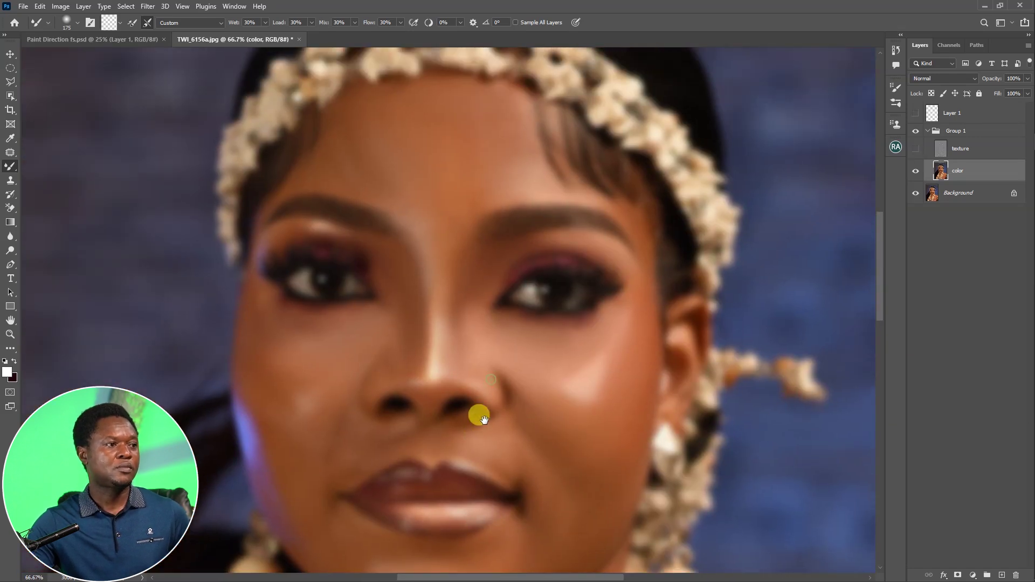
pyautogui.hotkey('ctrl', '-')
pyautogui.hotkey('ctrl', '-')
pyautogui.hotkey('ctrl', '-')
pyautogui.hotkey('ctrl', '-')
pyautogui.hotkey('ctrl', '-')
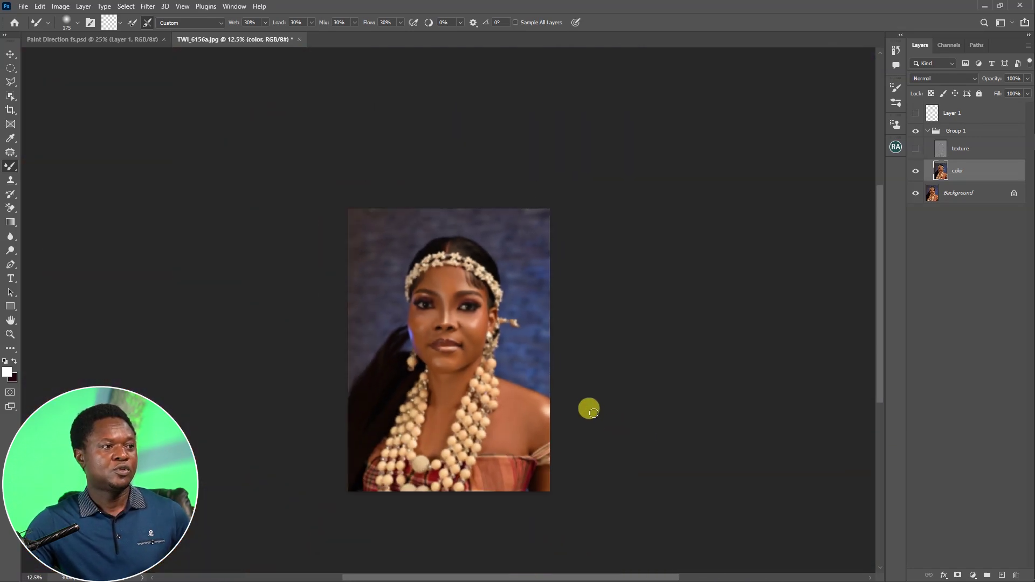
pyautogui.hotkey('ctrl', '+')
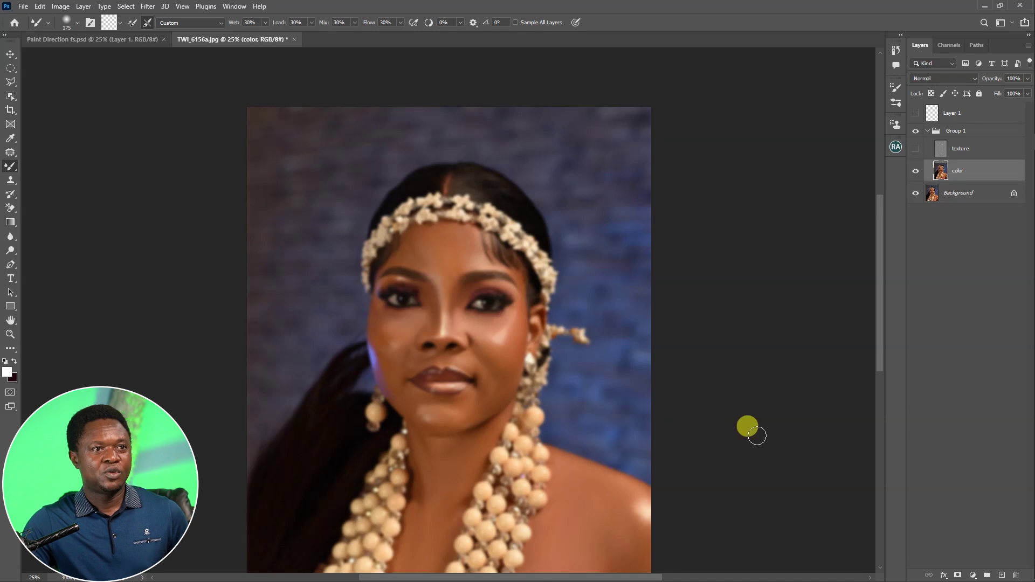
pyautogui.moveTo(613, 434); pyautogui.dragTo(626, 327)
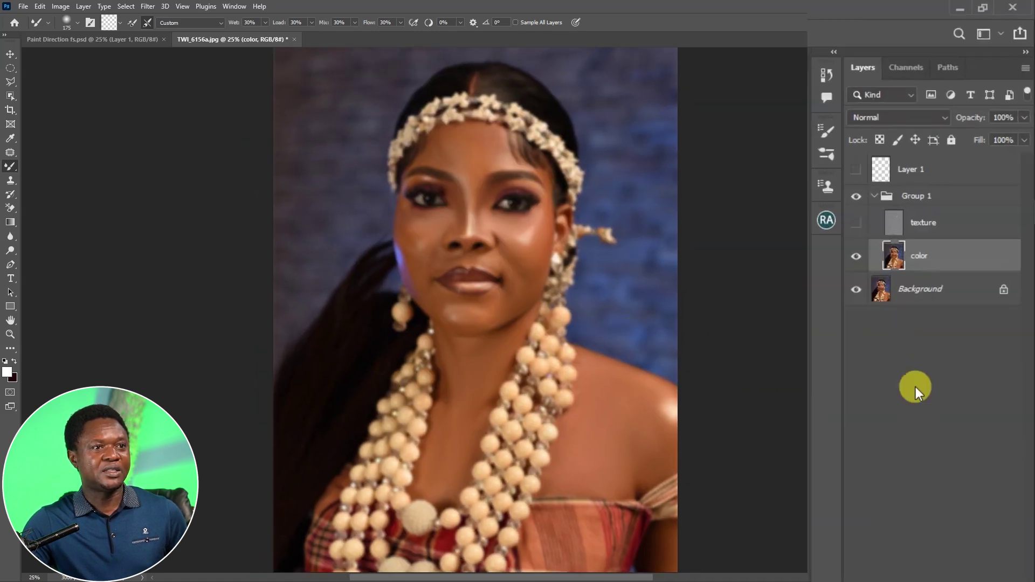
pyautogui.click(796, 297)
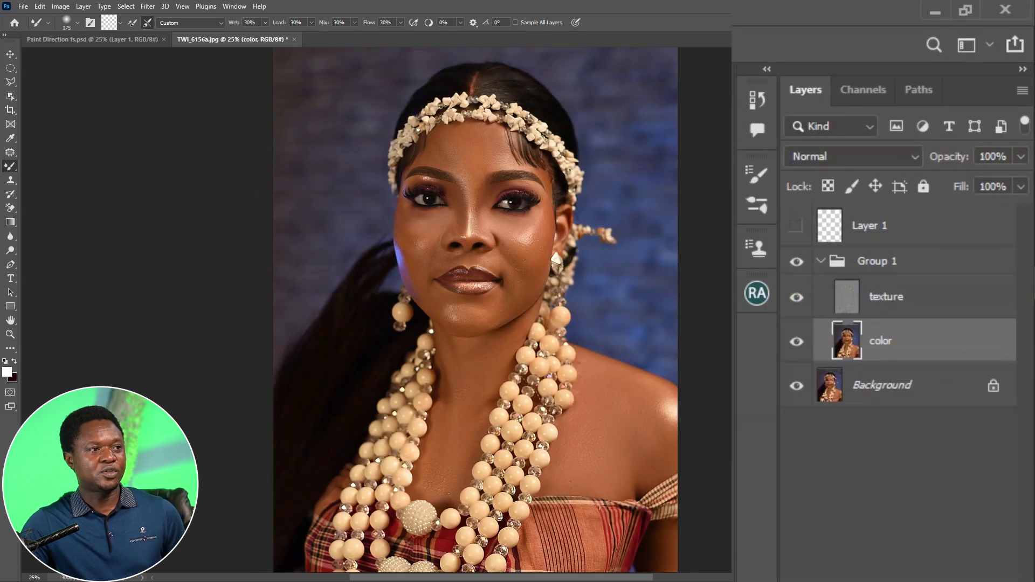
# - Compare the retouched face with the original by repeatedly isolating the Background layer, at 50% and 100% zoom
pyautogui.moveTo(623, 385)
pyautogui.mouseDown()
pyautogui.moveTo(634, 331)
pyautogui.moveTo(647, 358)
pyautogui.moveTo(555, 393)
pyautogui.moveTo(557, 409)
pyautogui.moveTo(543, 395)
pyautogui.mouseUp()
pyautogui.hotkey('ctrl', '+')
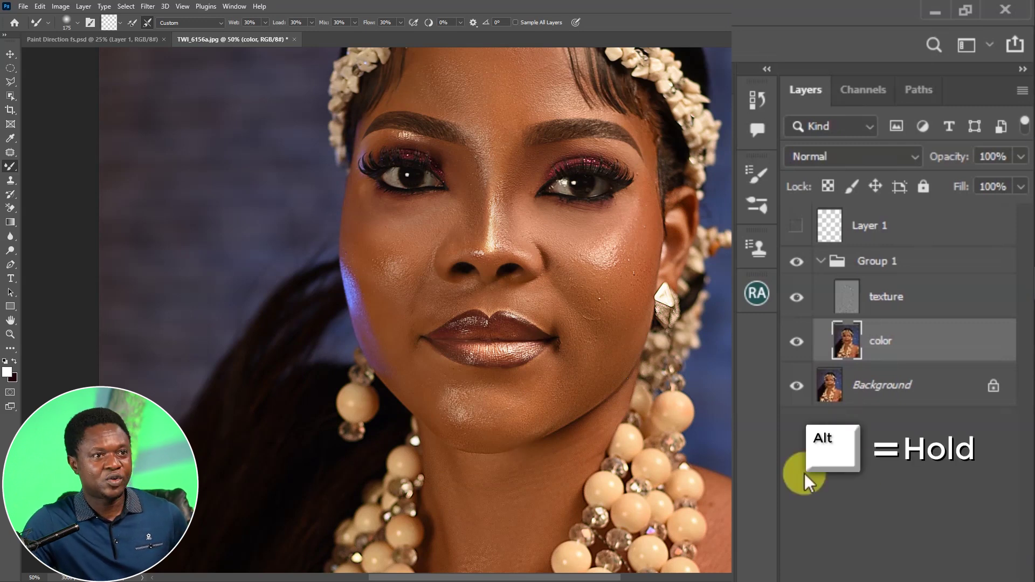
pyautogui.keyDown('alt'); pyautogui.click(796, 388); pyautogui.keyUp('alt')
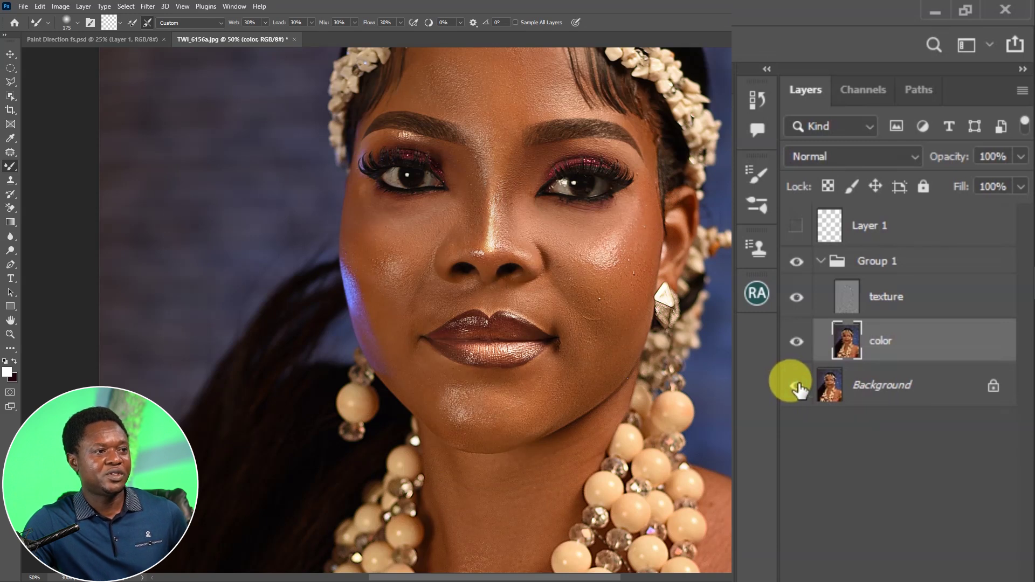
pyautogui.hotkey('ctrl', '+')
pyautogui.moveTo(609, 252); pyautogui.dragTo(632, 297)
pyautogui.hotkey('ctrl', '+')
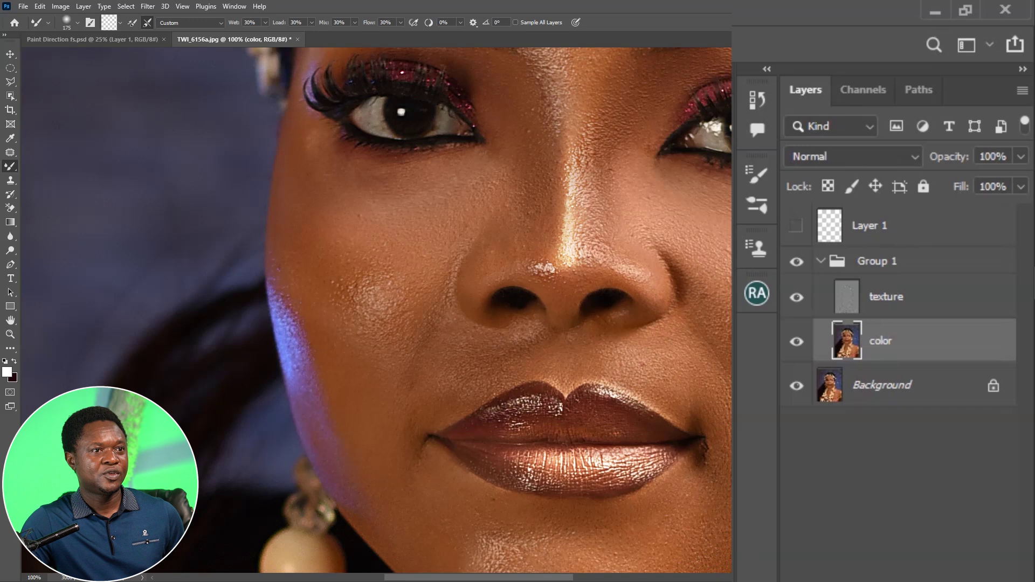
pyautogui.keyDown('alt'); pyautogui.click(796, 385); pyautogui.keyUp('alt')
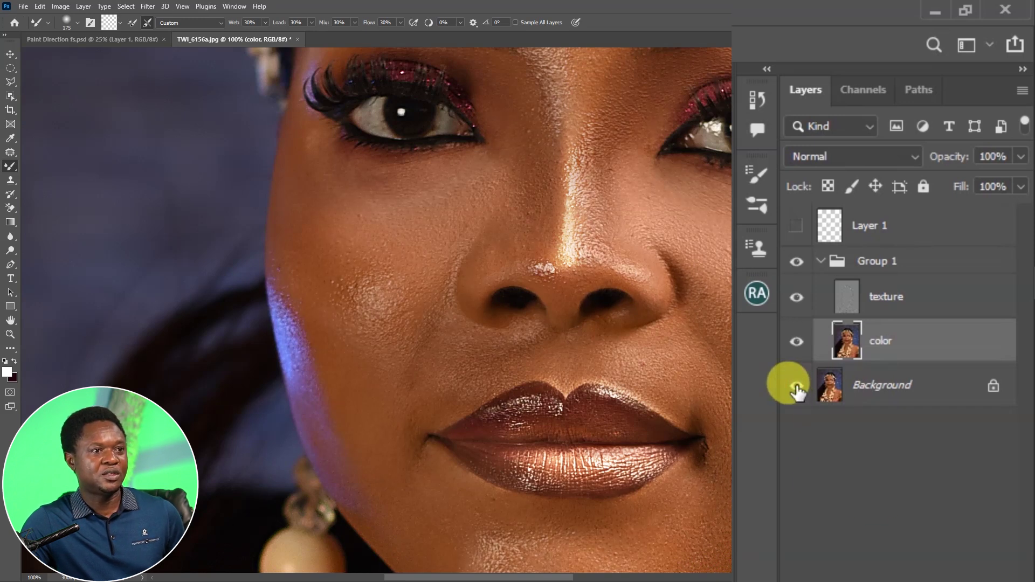
pyautogui.keyDown('alt'); pyautogui.click(796, 386); pyautogui.keyUp('alt')
pyautogui.keyDown('alt'); pyautogui.click(797, 386); pyautogui.keyUp('alt')
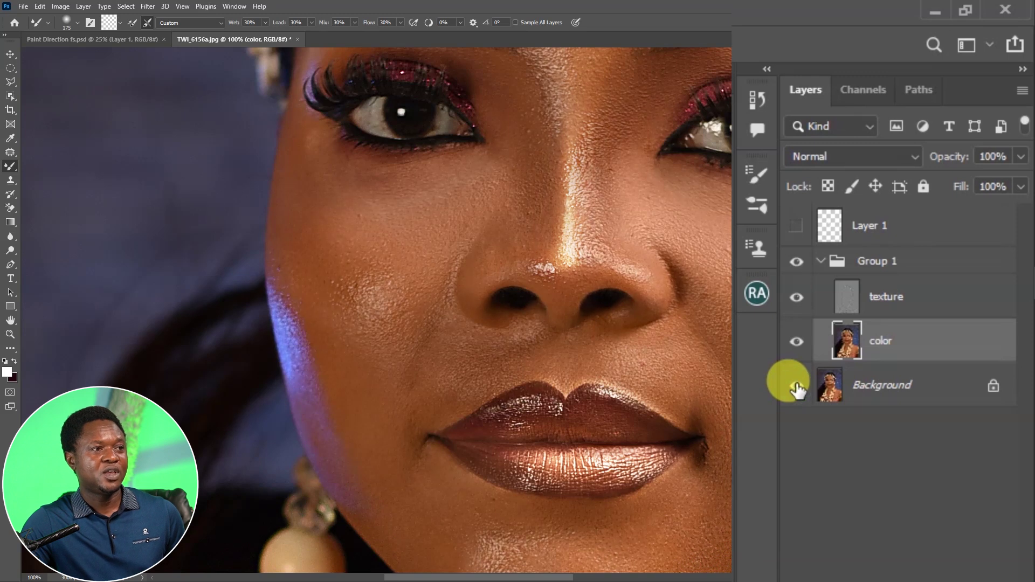
# - Examine the whole retouched portrait and check the face at 66.7% zoom against the original Background
pyautogui.hotkey('ctrl', '-')
pyautogui.hotkey('ctrl', '-')
pyautogui.hotkey('ctrl', '-')
pyautogui.hotkey('ctrl', '-')
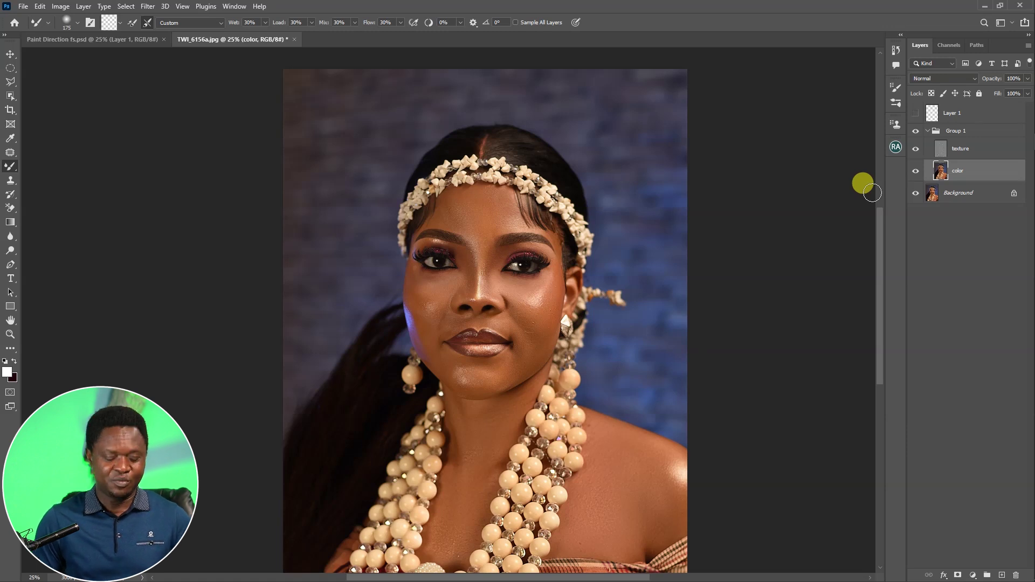
pyautogui.hotkey('ctrl', '+')
pyautogui.hotkey('ctrl', '+')
pyautogui.hotkey('ctrl', '+')
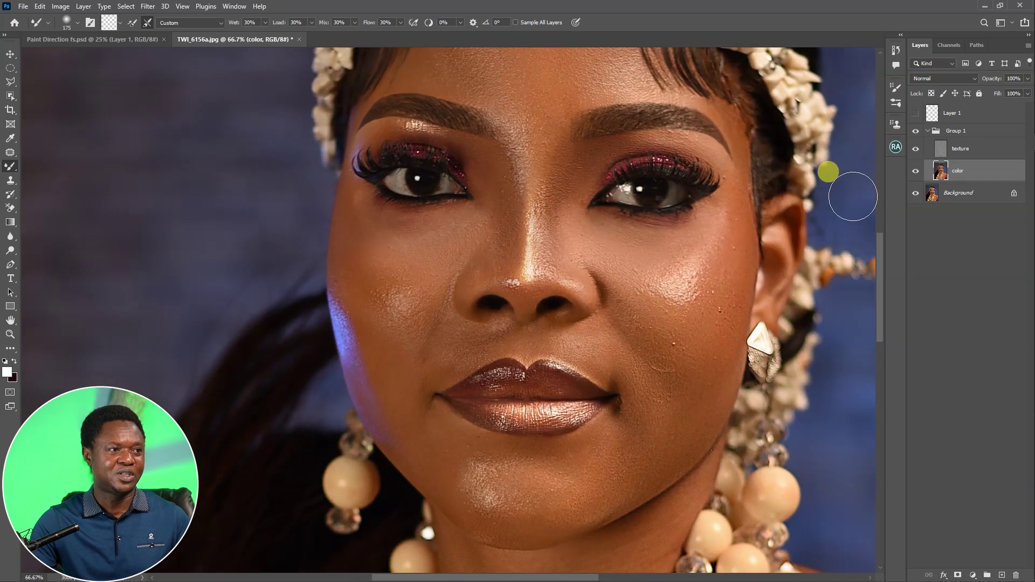
pyautogui.moveTo(712, 337); pyautogui.dragTo(685, 365)
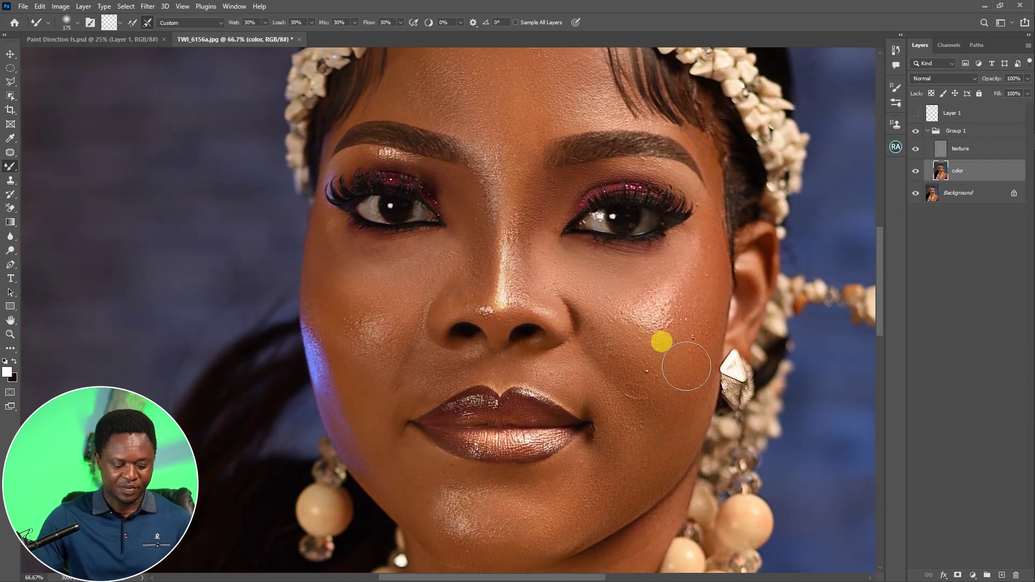
pyautogui.click(916, 193)
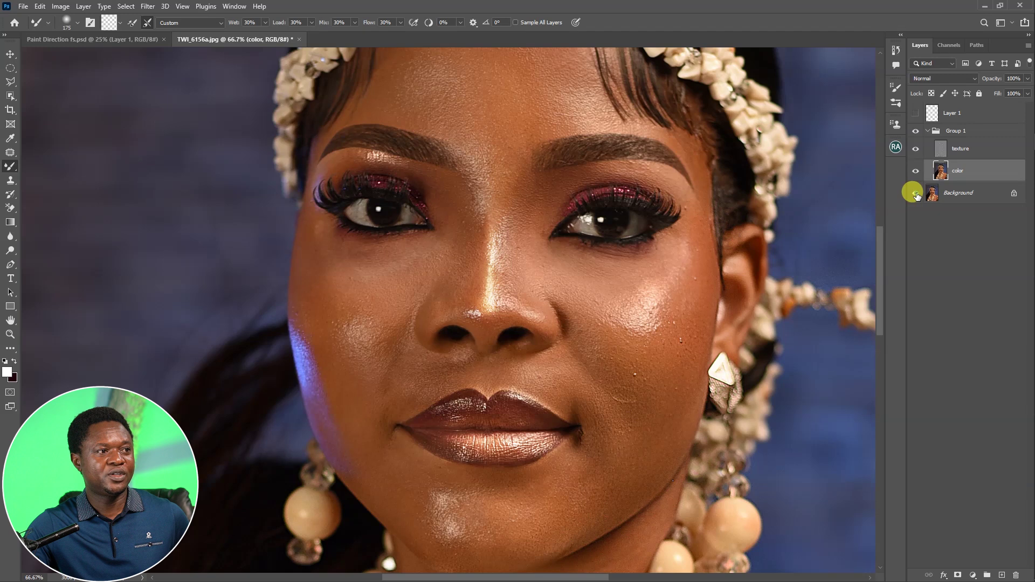